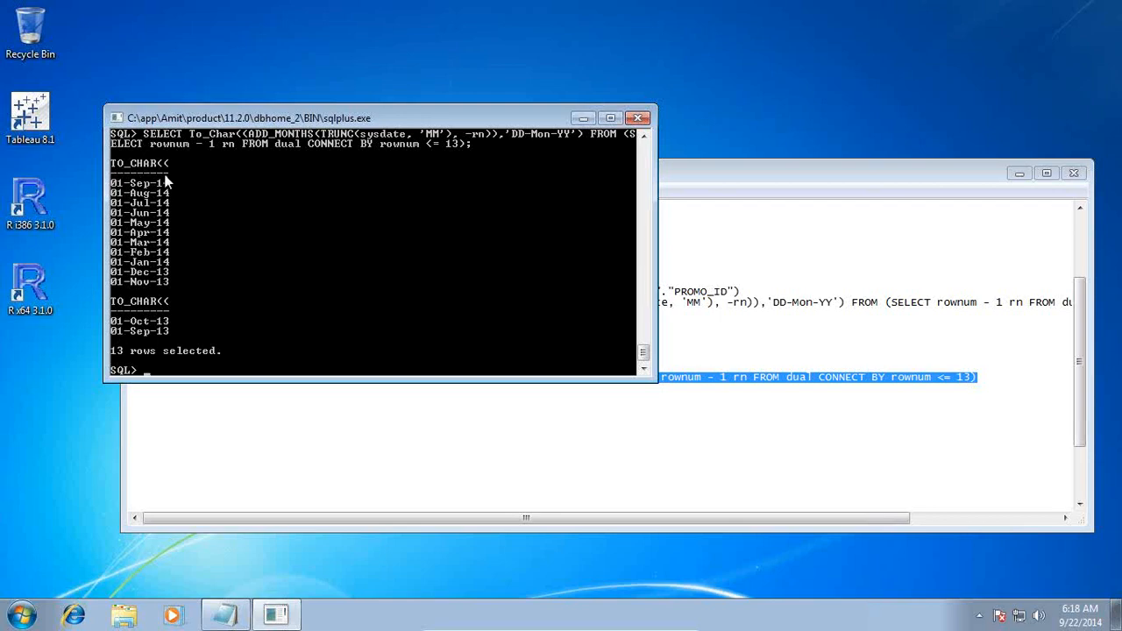
# Step: Copy the CONNECT BY row-number subquery from the notes and run it in SQL*Plus with ';'
pyautogui.click(710, 188)
pyautogui.click(712, 379)
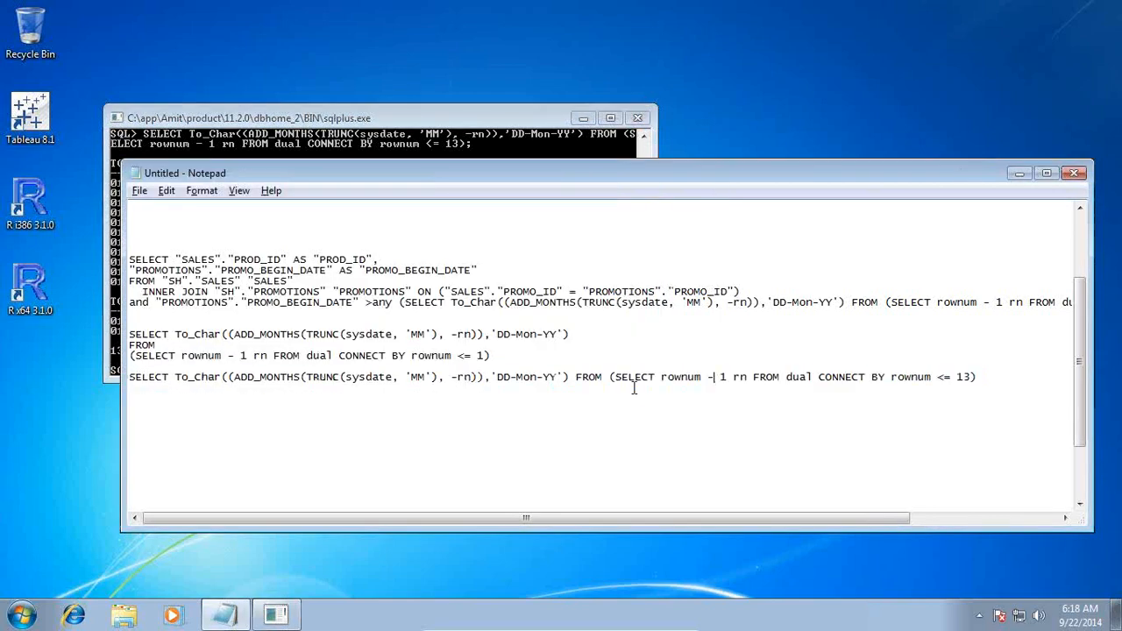
pyautogui.moveTo(614, 379); pyautogui.dragTo(972, 378)
pyautogui.hotkey('ctrl', 'c')
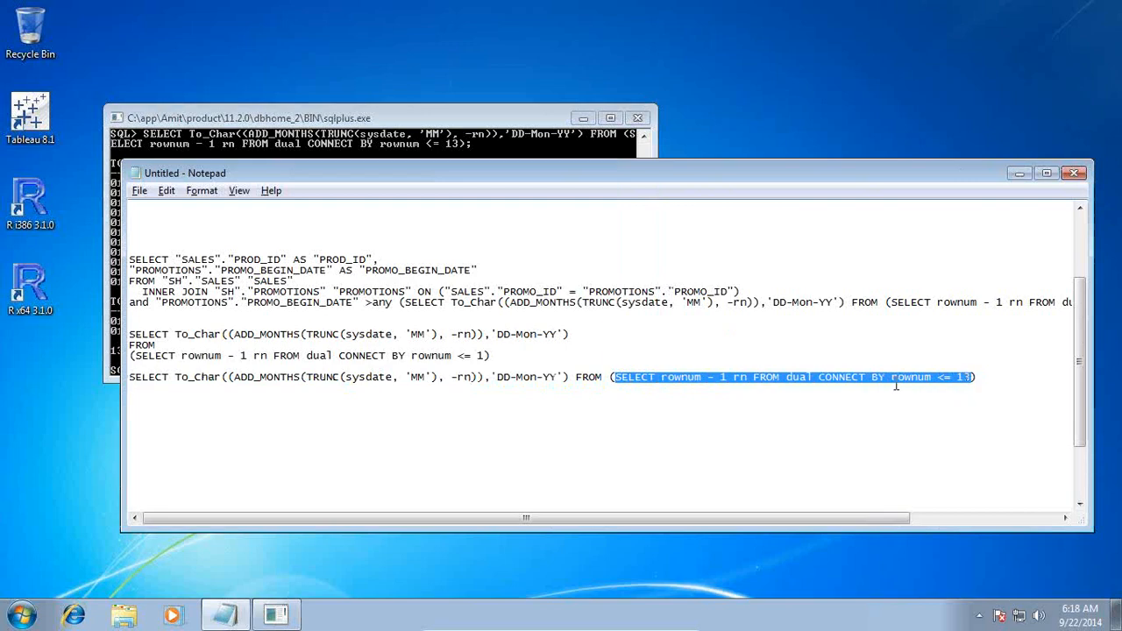
pyautogui.click(179, 317)
pyautogui.click(116, 118)
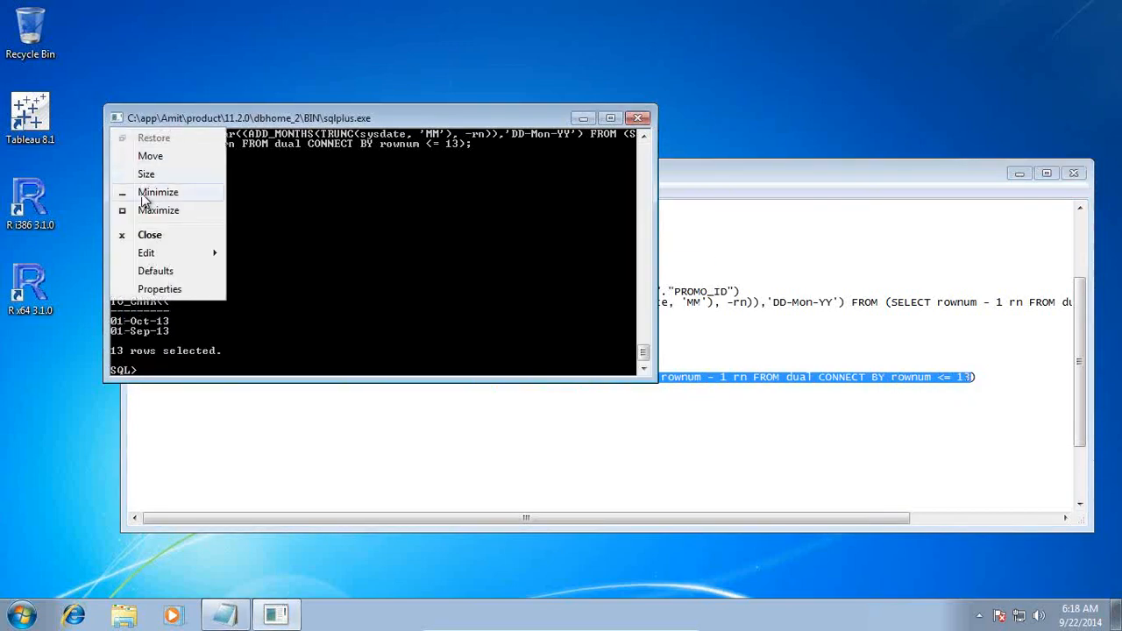
pyautogui.moveTo(156, 256)
pyautogui.click(298, 289)
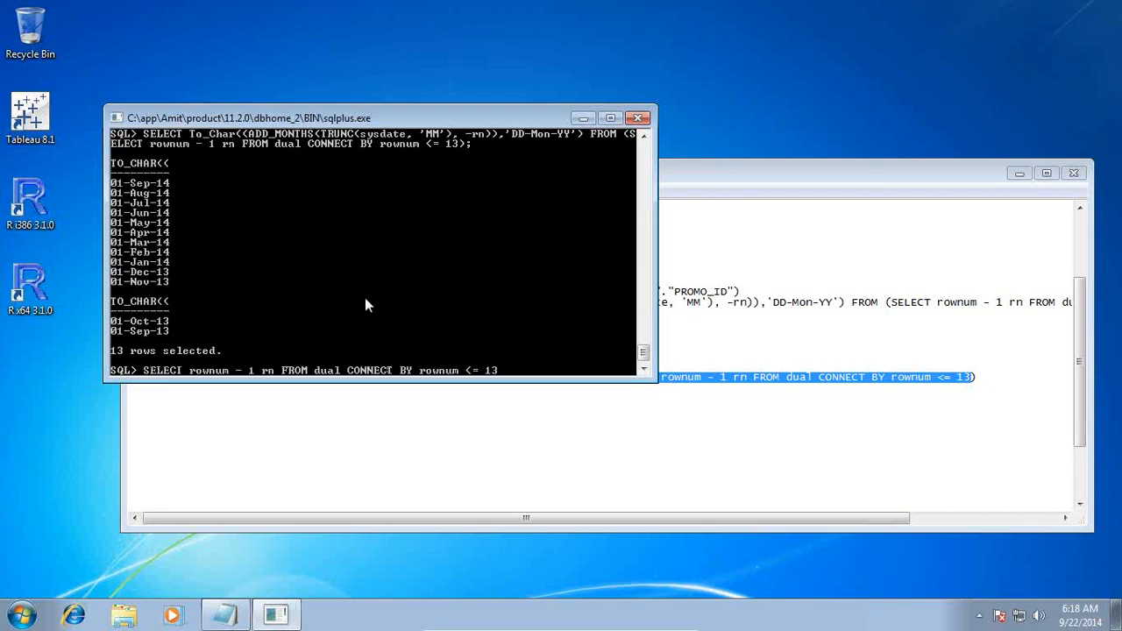
pyautogui.write(';')
pyautogui.press('Return')
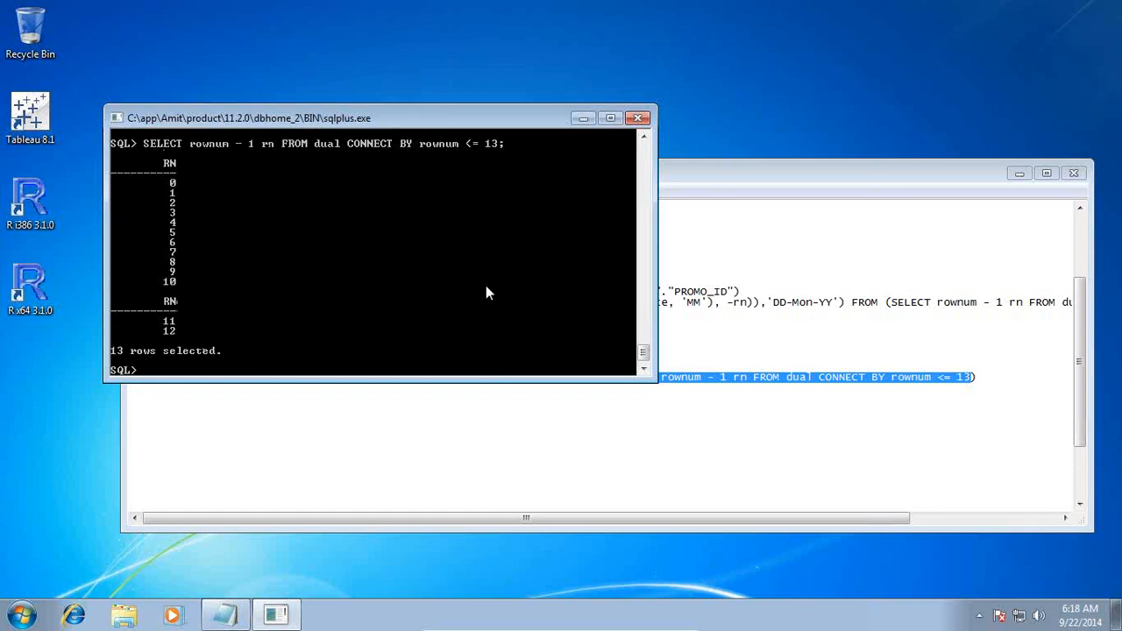
# Step: Point out the subquery, ADD_MONTHS, the -rn offset and rn alias against the 0–12 results
pyautogui.click(747, 166)
pyautogui.click(565, 399)
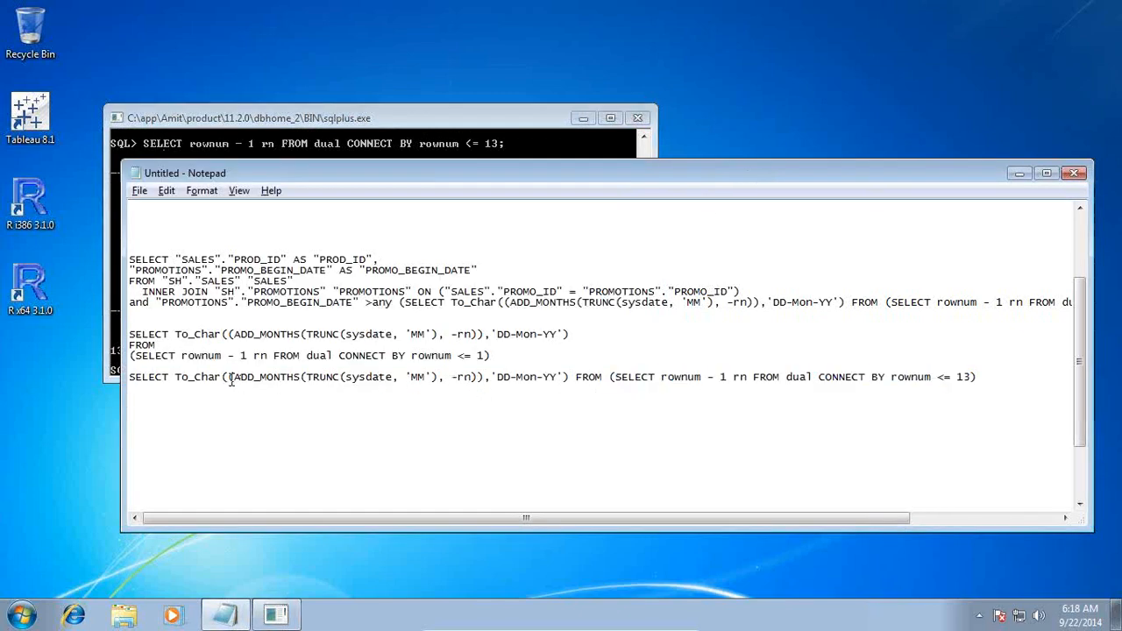
pyautogui.moveTo(614, 377); pyautogui.dragTo(971, 378)
pyautogui.click(416, 405)
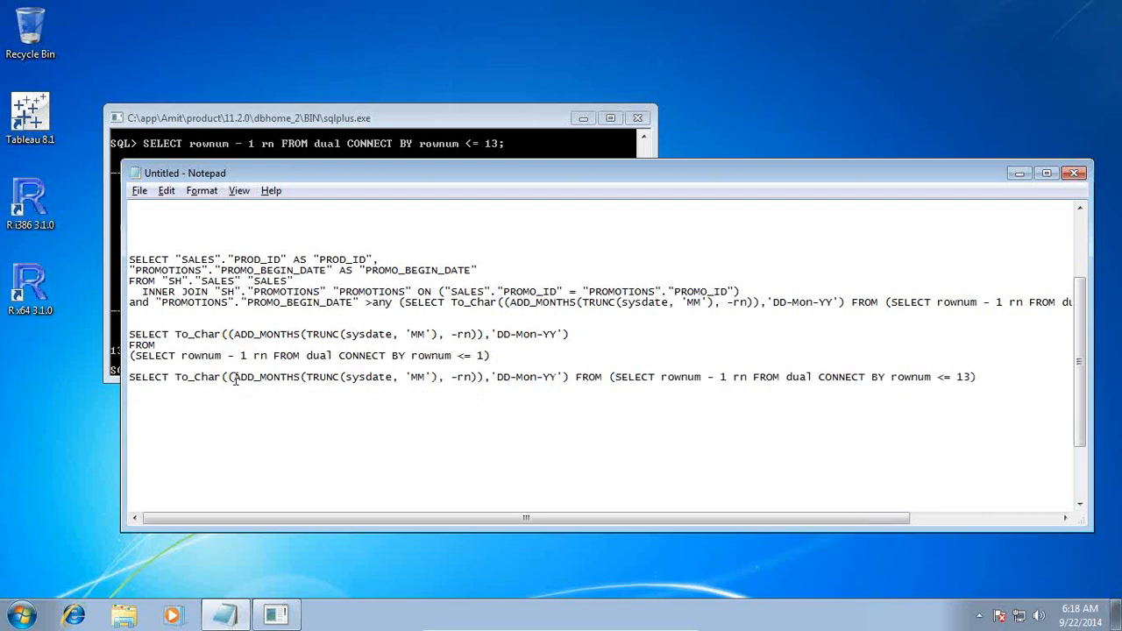
pyautogui.moveTo(233, 379); pyautogui.dragTo(439, 379)
pyautogui.click(313, 400)
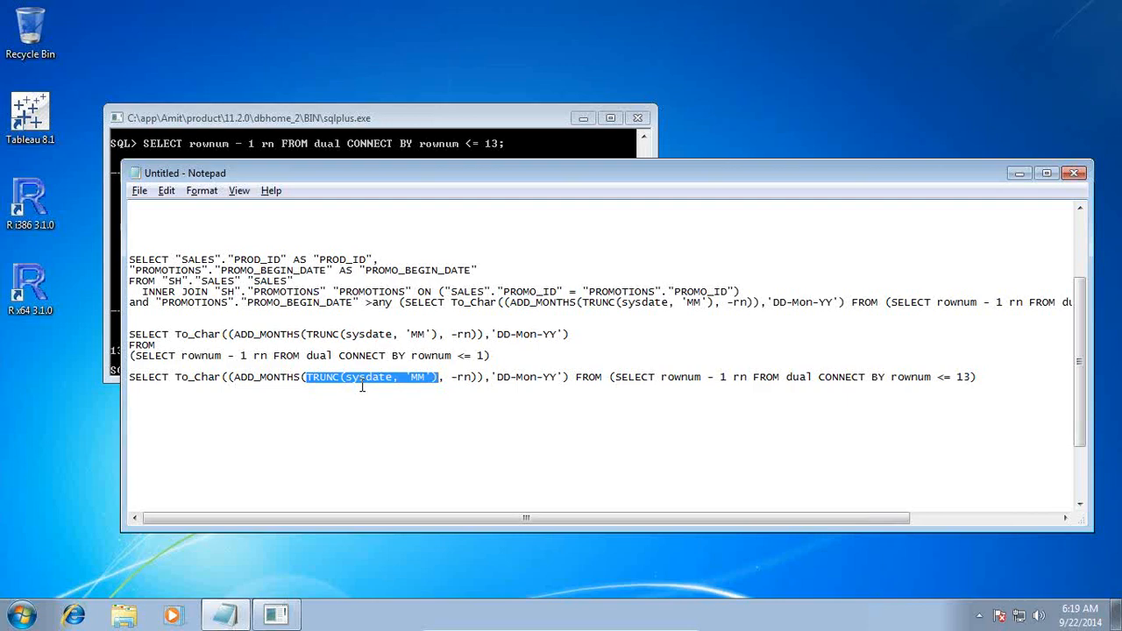
pyautogui.doubleClick(463, 377)
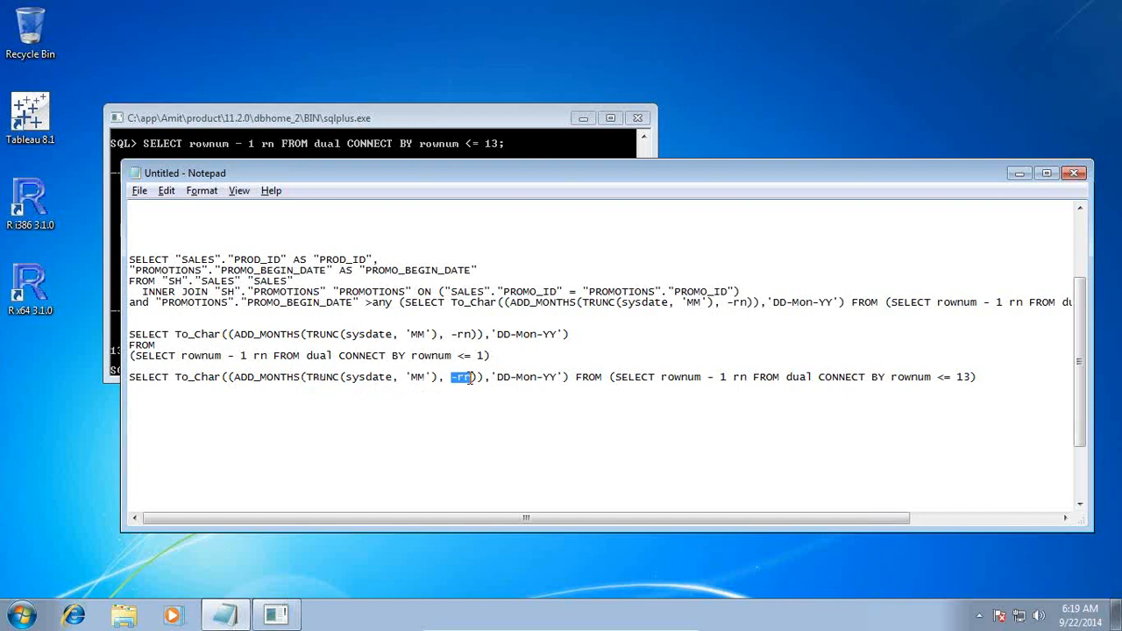
pyautogui.doubleClick(739, 377)
pyautogui.click(432, 114)
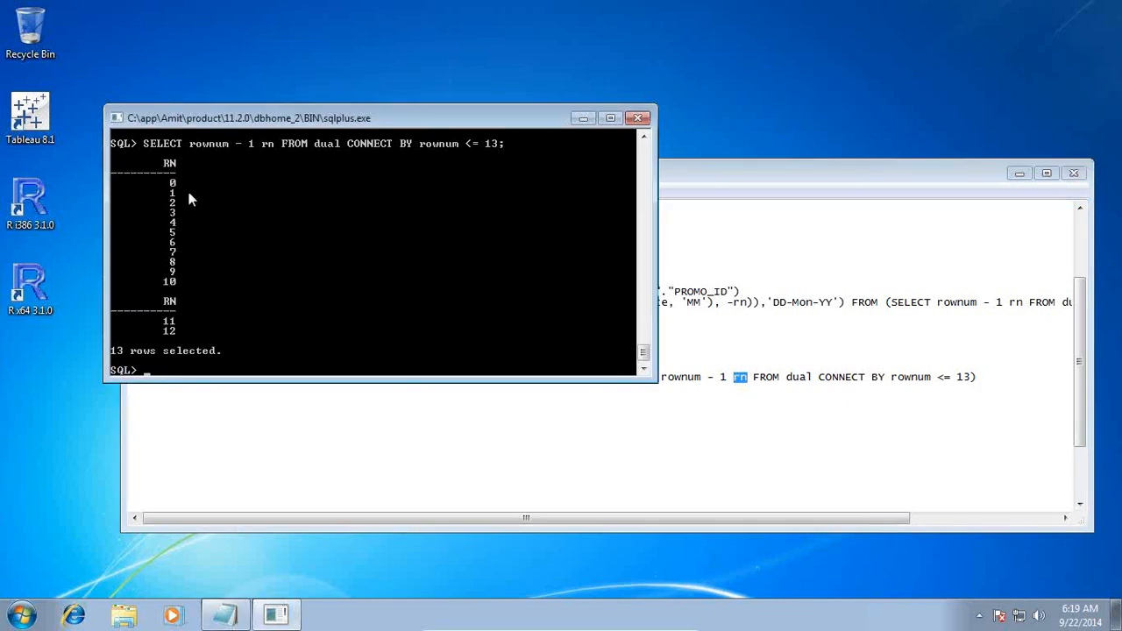
pyautogui.click(755, 167)
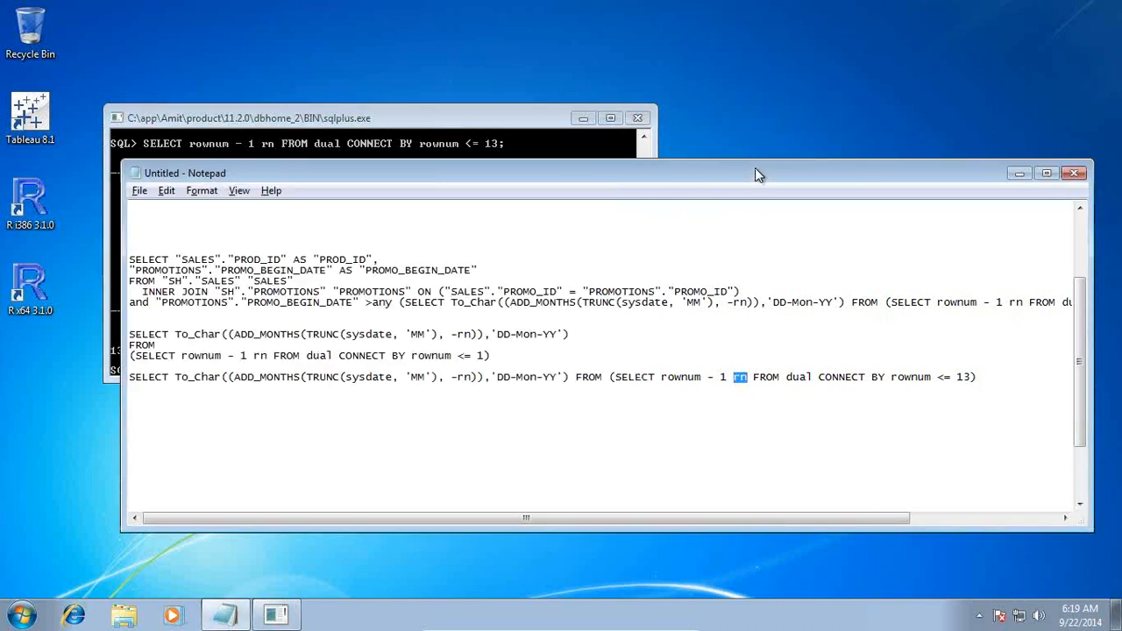
pyautogui.click(440, 392)
# Step: Highlight TRUNC's sysdate,'MM' arguments, To_Char, 'DD-Mon-YY' and PROMO_BEGIN_DATE, then show the SQL*Plus results
pyautogui.moveTo(342, 378); pyautogui.dragTo(435, 380)
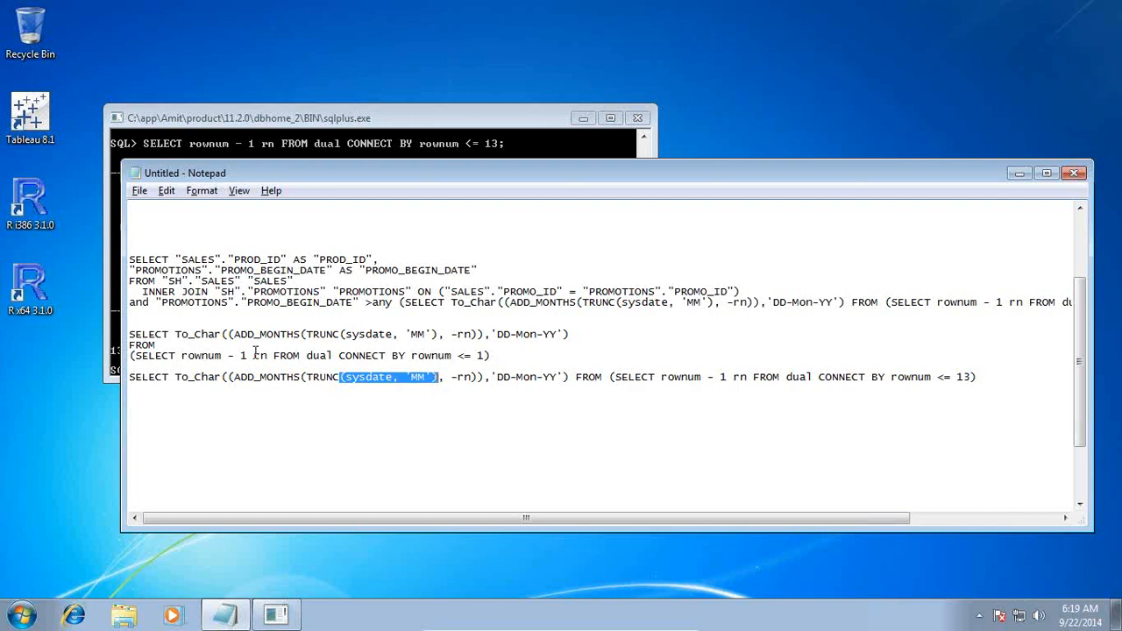
pyautogui.moveTo(497, 377); pyautogui.dragTo(555, 373)
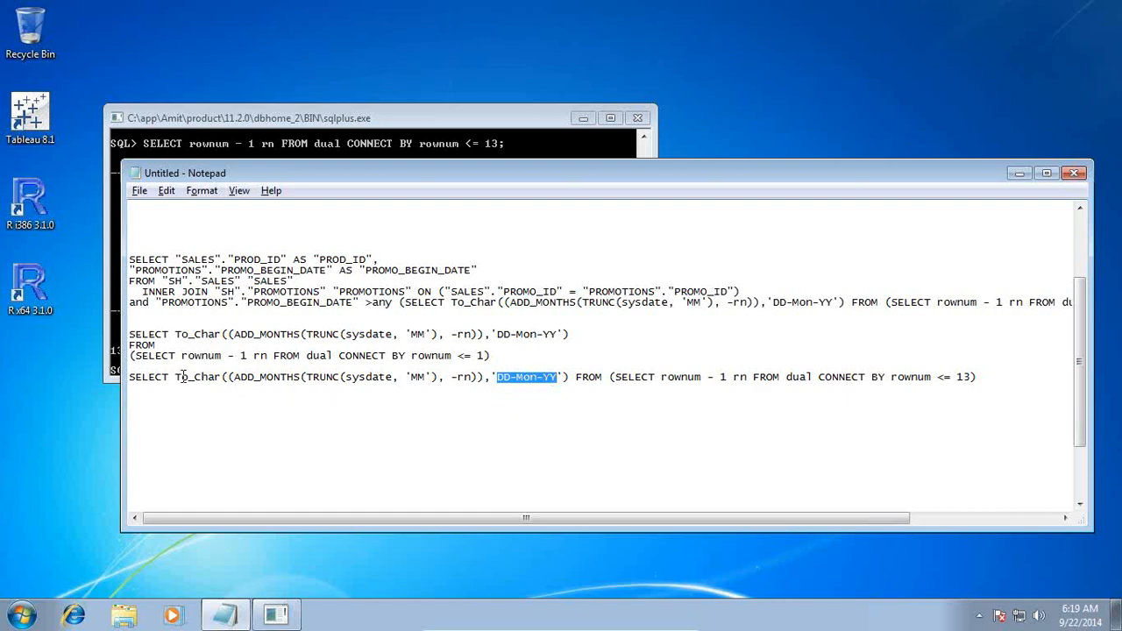
pyautogui.moveTo(175, 377); pyautogui.dragTo(218, 380)
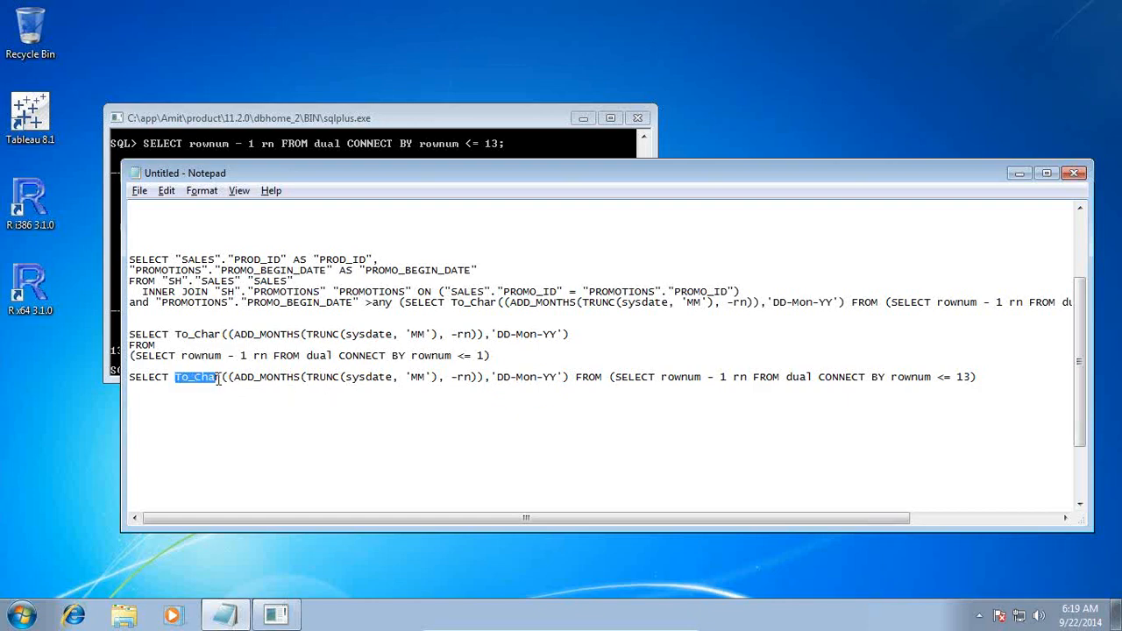
pyautogui.moveTo(497, 377); pyautogui.dragTo(558, 377)
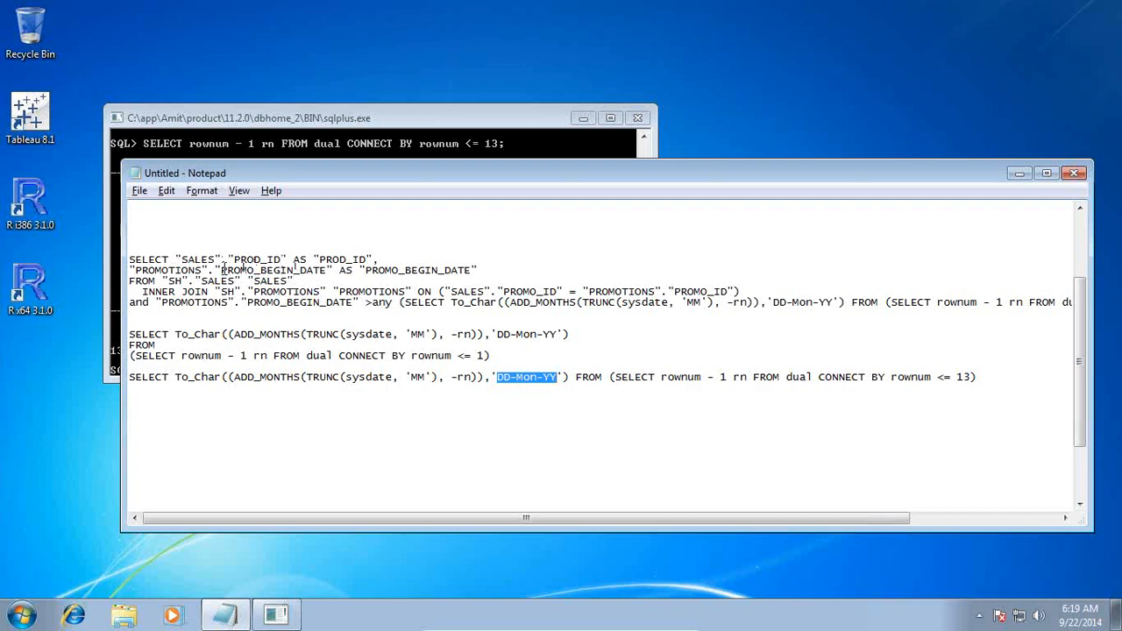
pyautogui.moveTo(223, 269); pyautogui.dragTo(325, 269)
pyautogui.moveTo(503, 377); pyautogui.dragTo(512, 386)
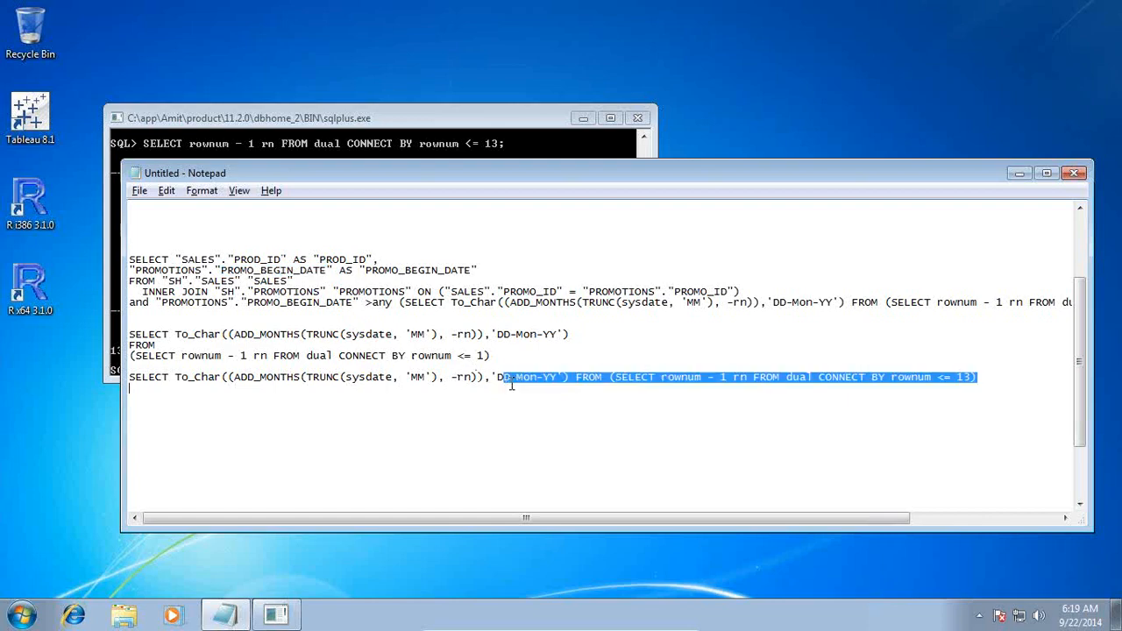
pyautogui.click(552, 385)
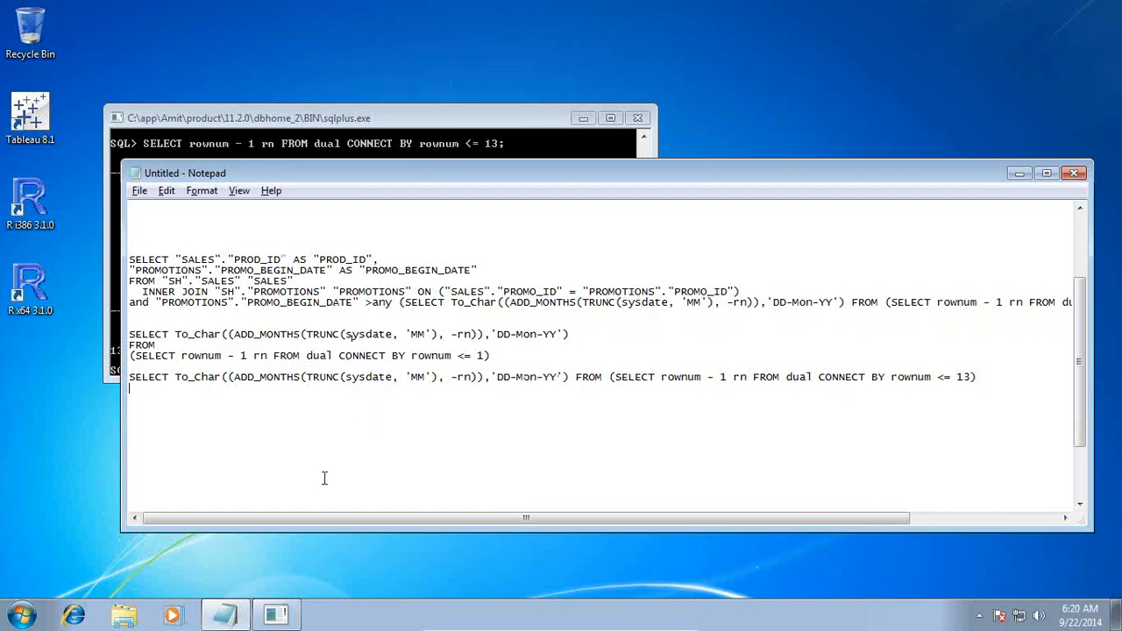
pyautogui.click(402, 145)
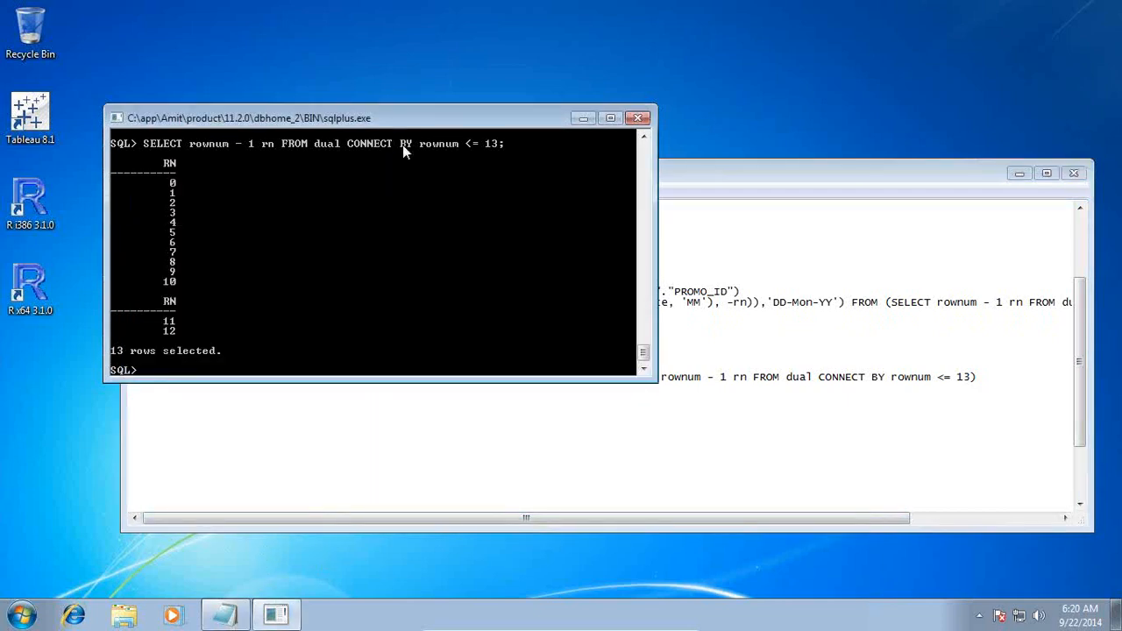
# Step: Launch Tableau Desktop 8.1, show the Single Fact Table Model slide, and continue the trial
pyautogui.doubleClick(11, 107)
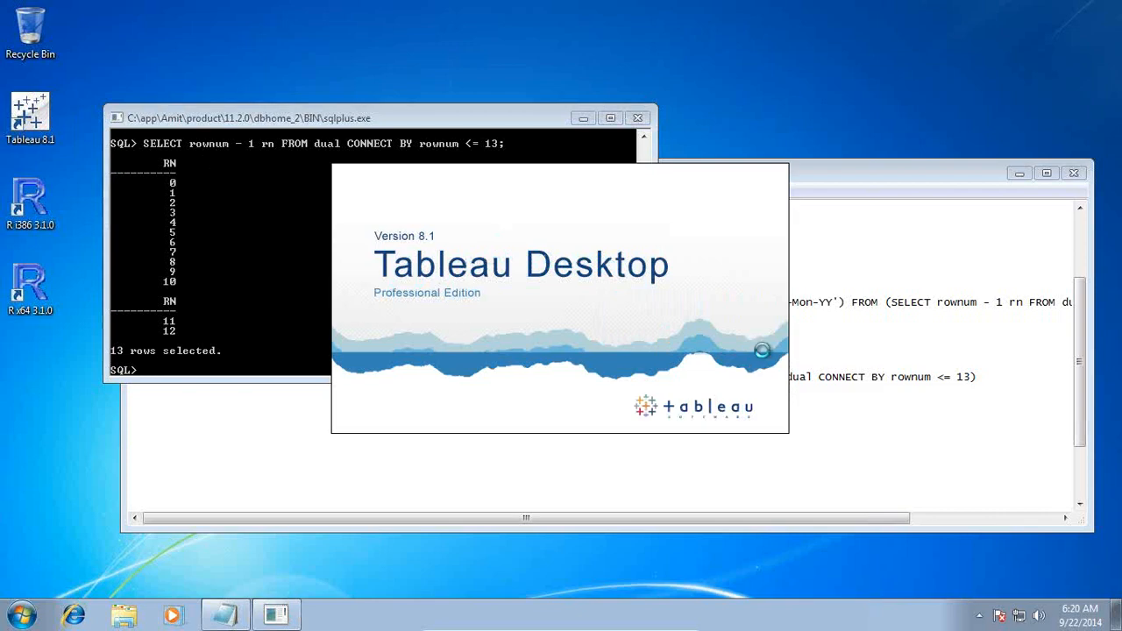
pyautogui.moveTo(605, 623)
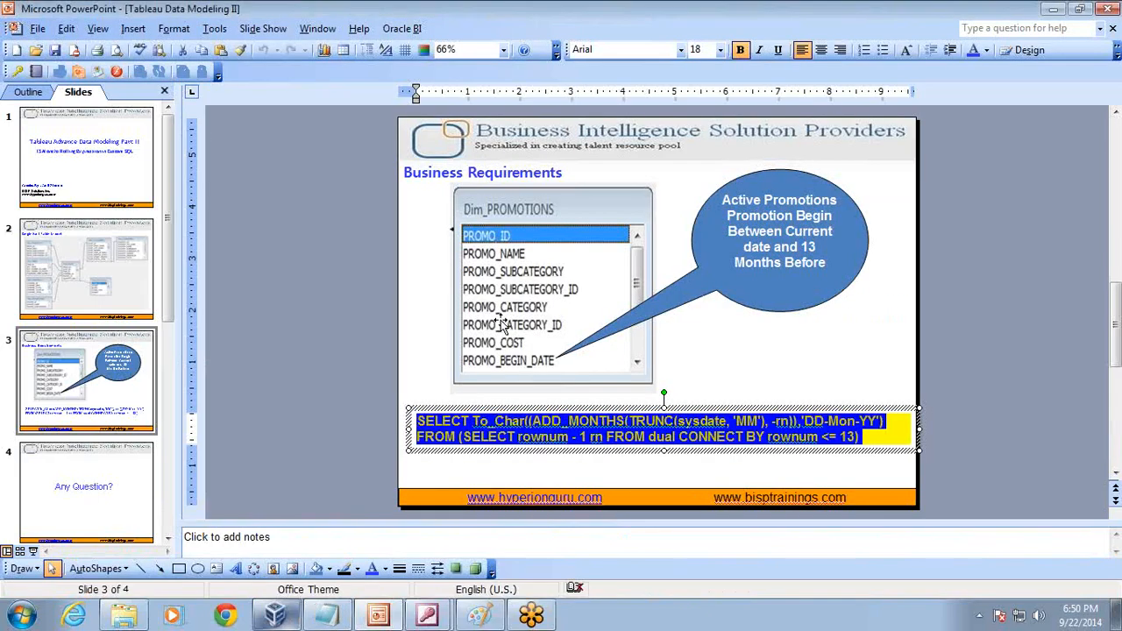
pyautogui.click(81, 252)
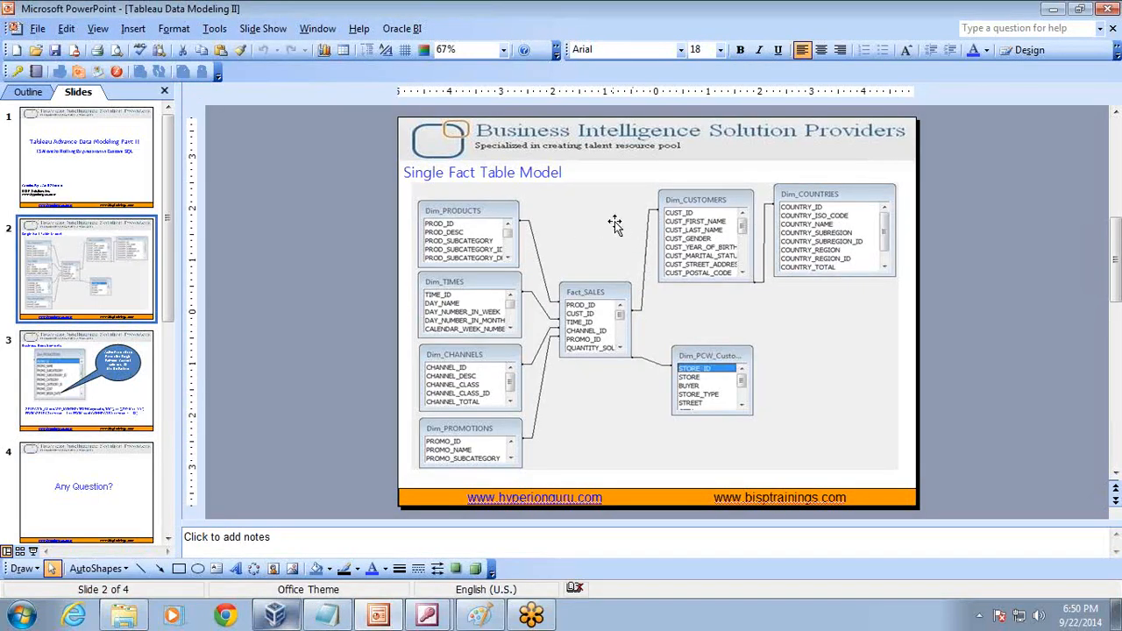
pyautogui.click(614, 305)
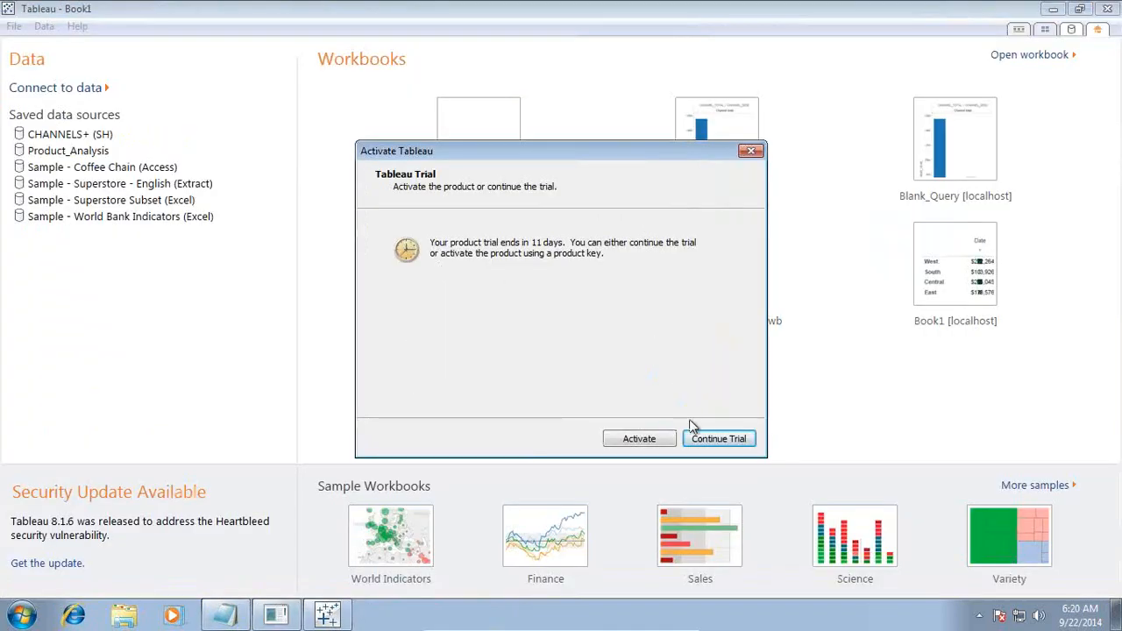
pyautogui.click(706, 438)
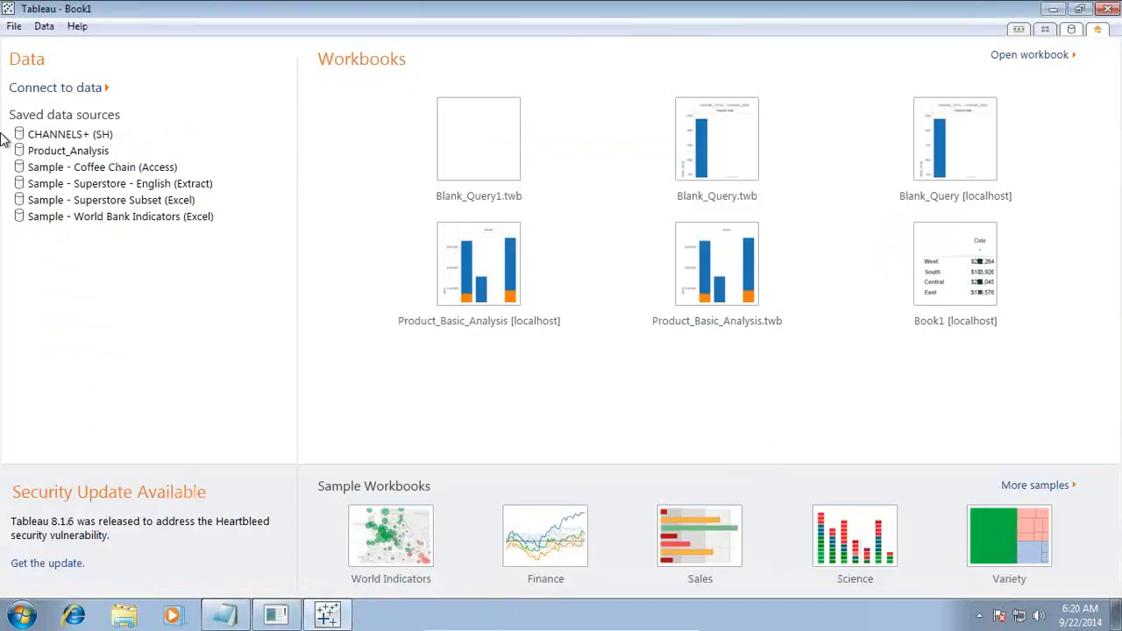
# Step: Start an Oracle connection with server localhost, service orcl and port 1521
pyautogui.click(75, 90)
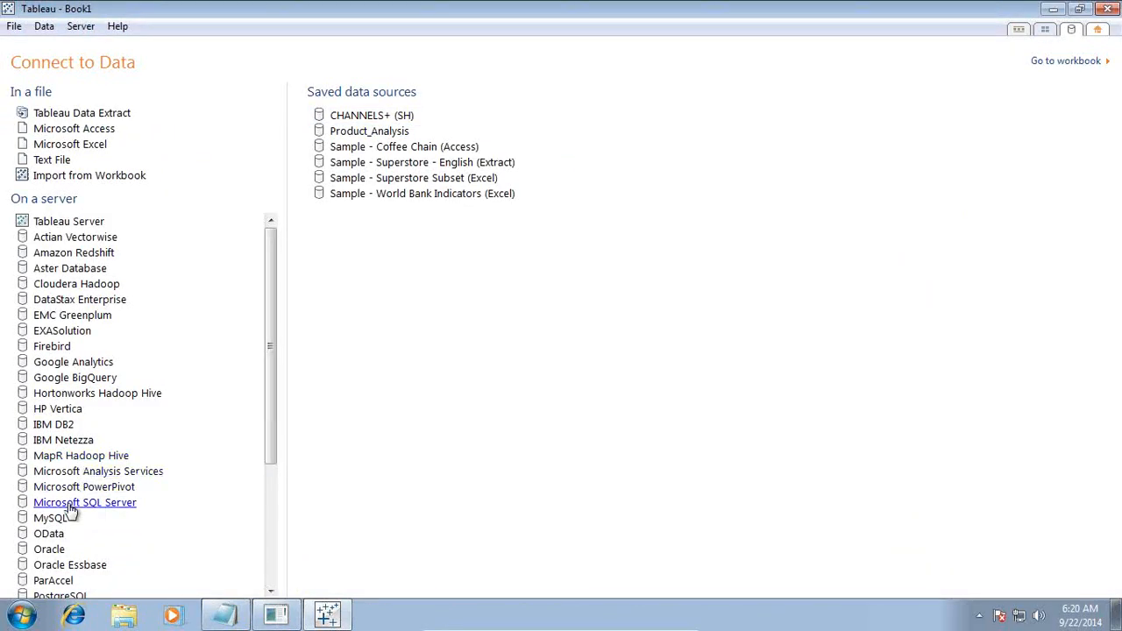
pyautogui.click(49, 549)
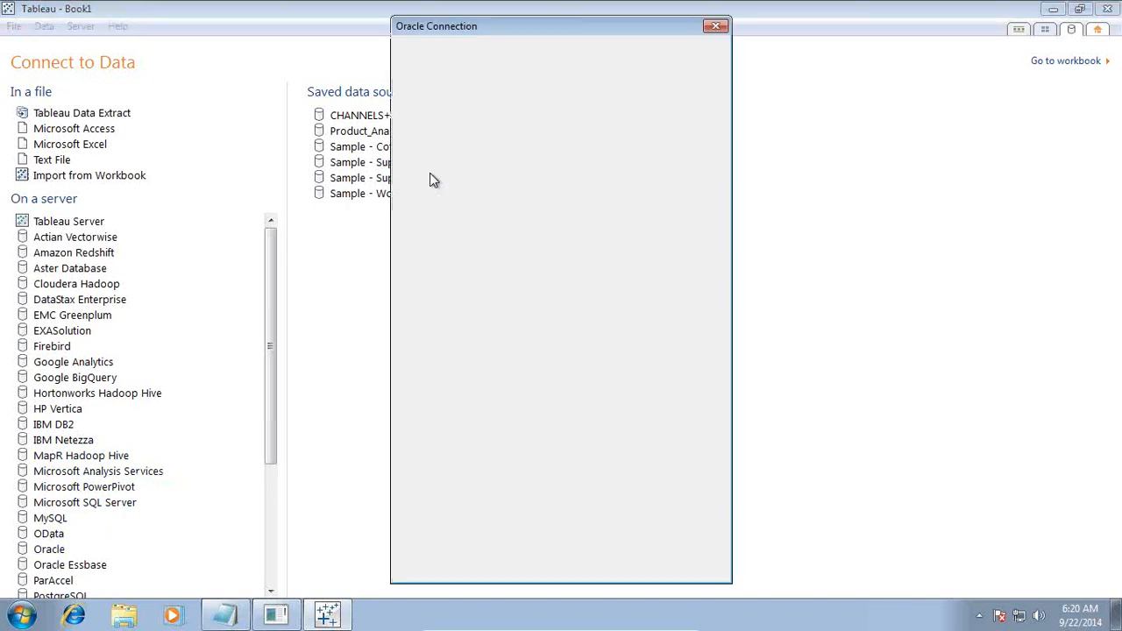
pyautogui.click(675, 70)
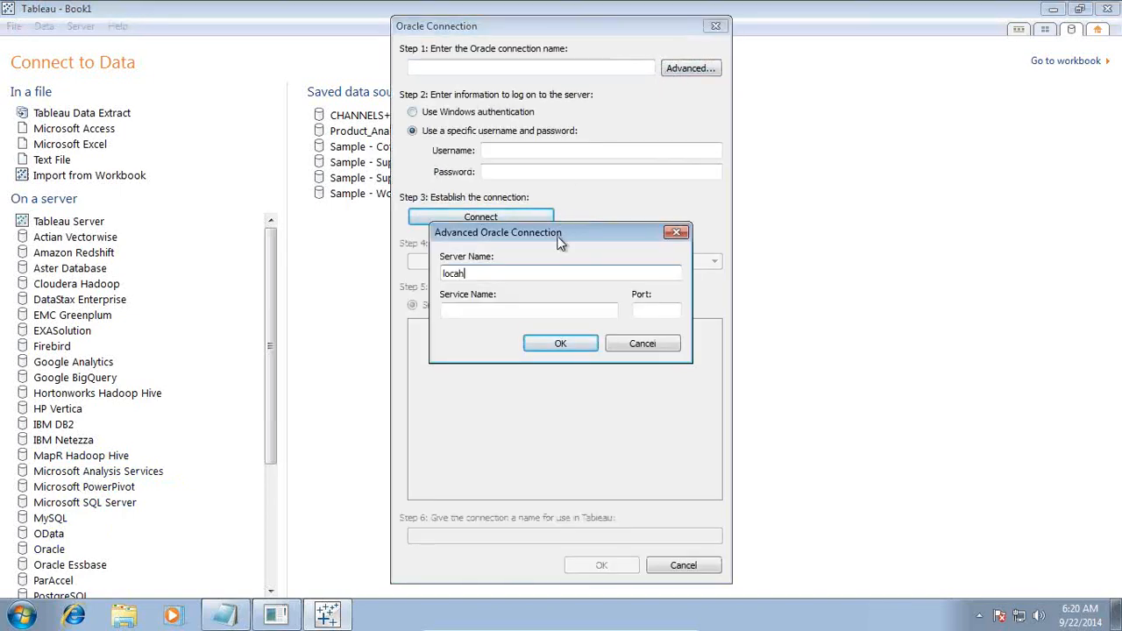
pyautogui.write('localhost')
pyautogui.press('Tab')
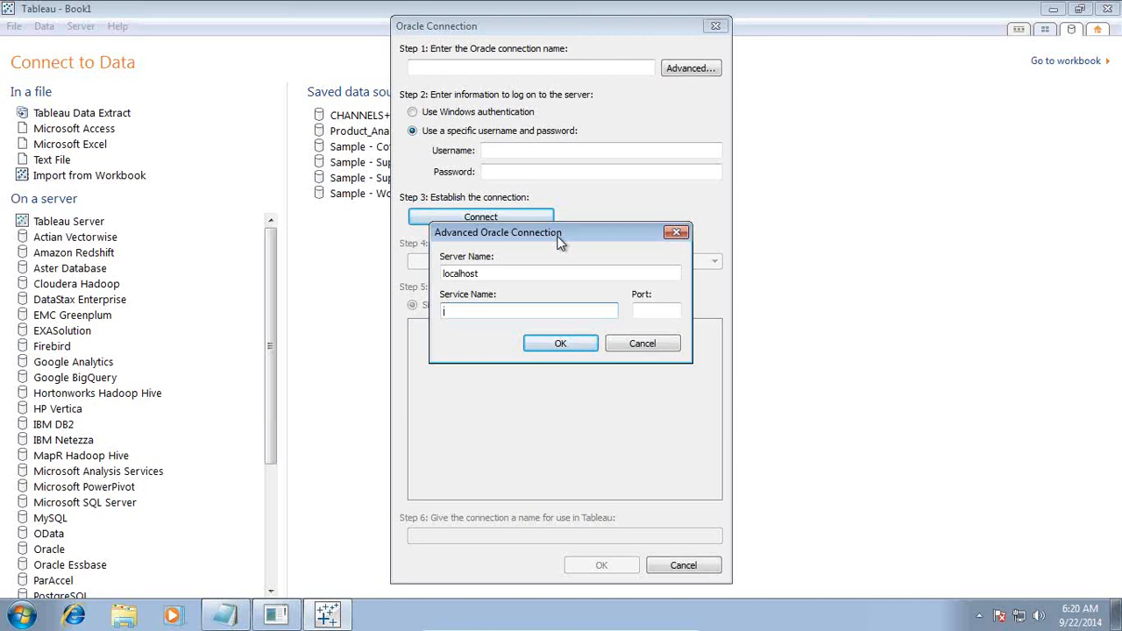
pyautogui.write('orcl')
pyautogui.press('Tab')
pyautogui.write('1521')
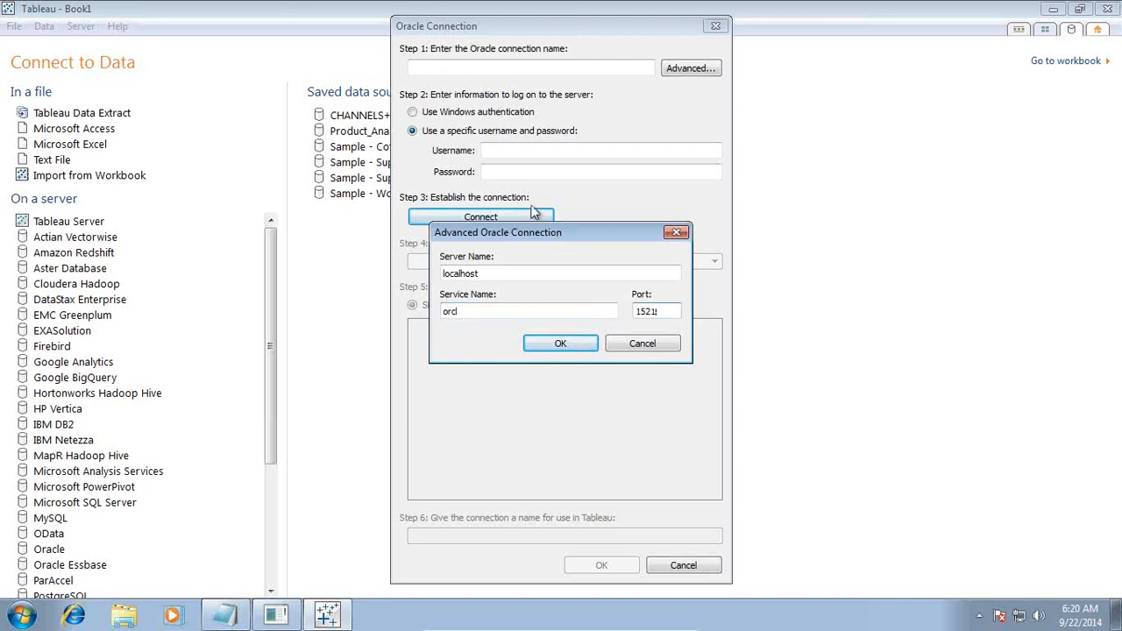
pyautogui.click(578, 342)
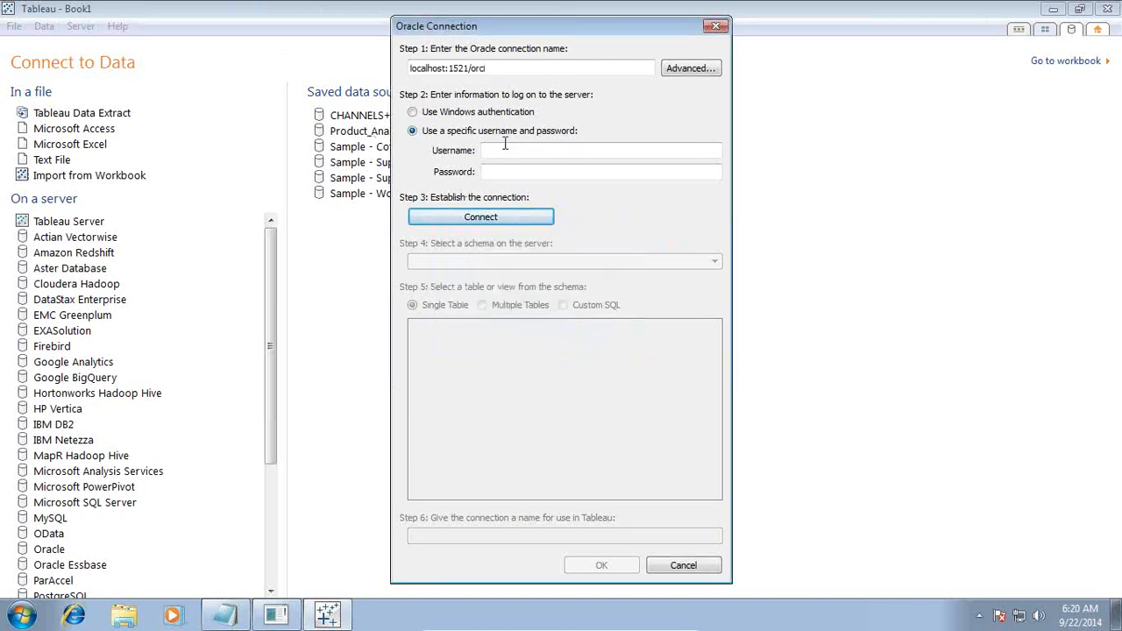
# Step: Log in as user sh with the account password and connect
pyautogui.click(504, 153)
pyautogui.write('sh')
pyautogui.press('Tab')
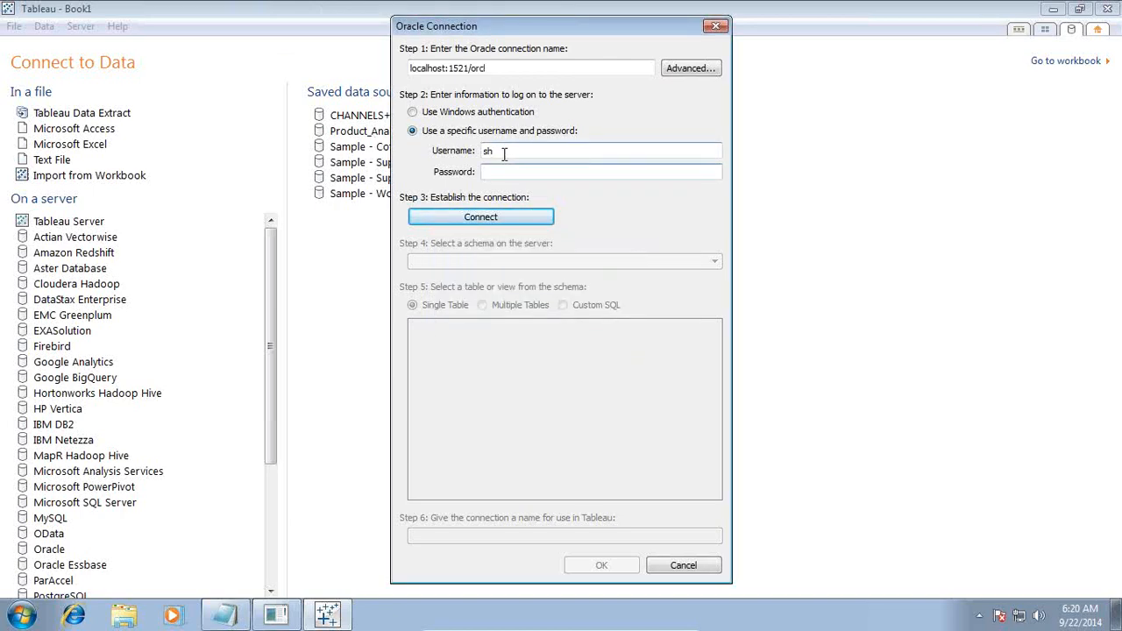
pyautogui.write('password')
pyautogui.click(504, 215)
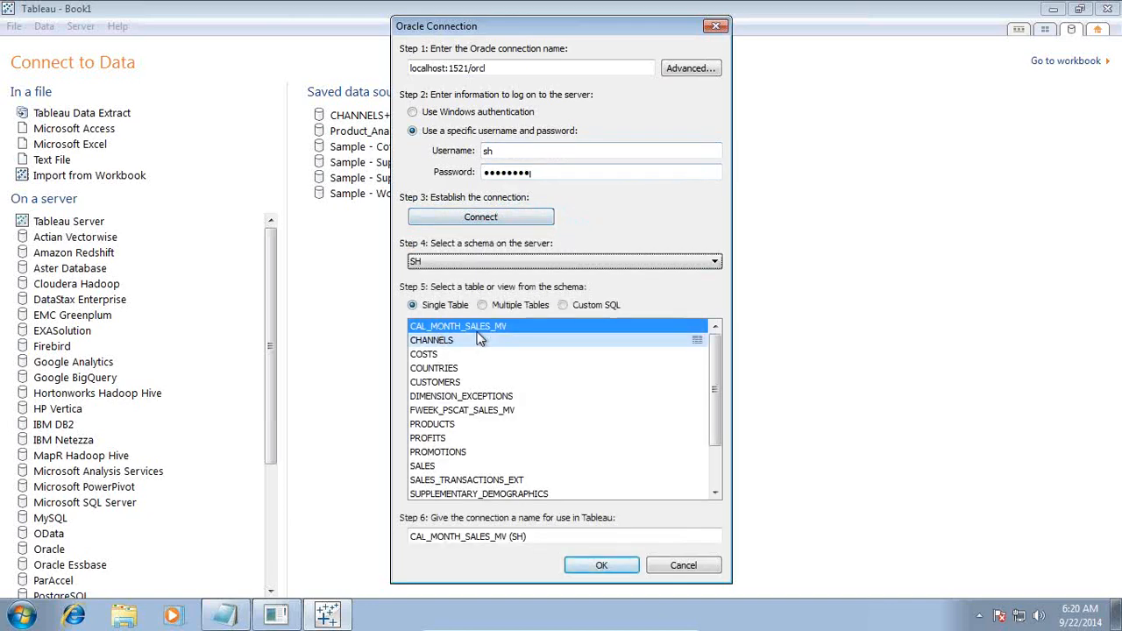
# Step: Join the SALES table with PROMOTIONS and convert the join to Custom SQL
pyautogui.click(482, 306)
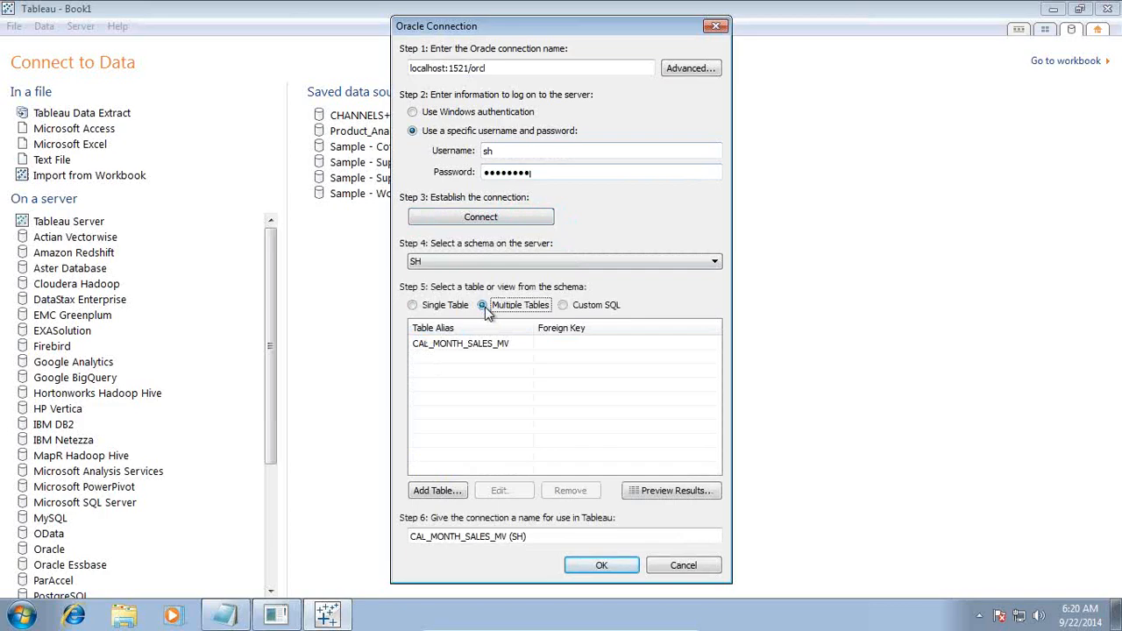
pyautogui.click(412, 305)
pyautogui.click(438, 465)
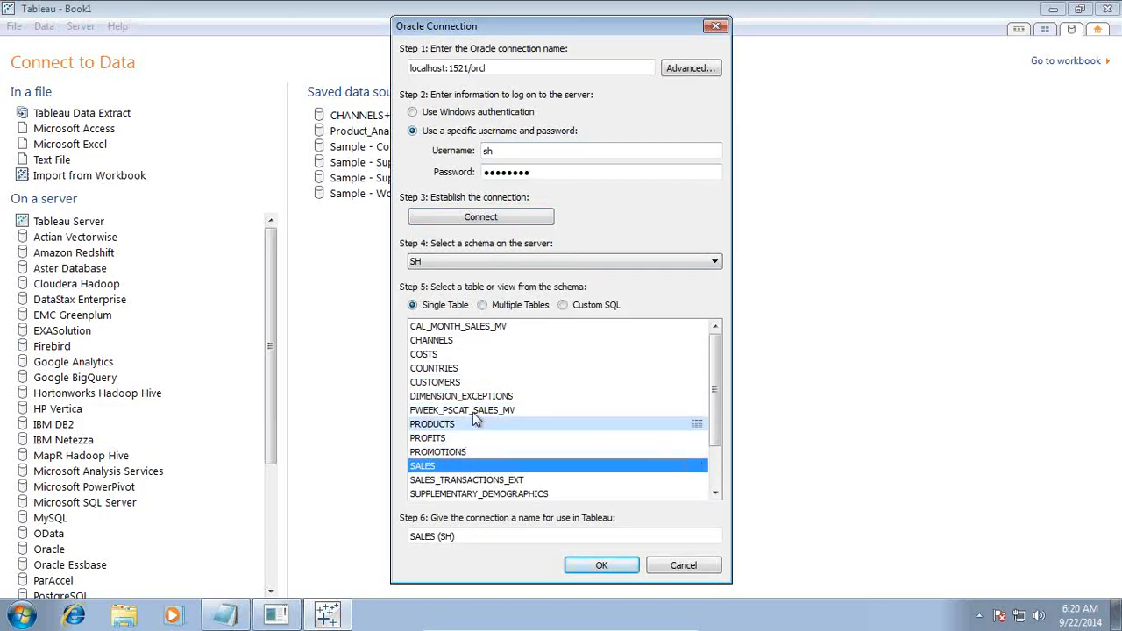
pyautogui.click(482, 306)
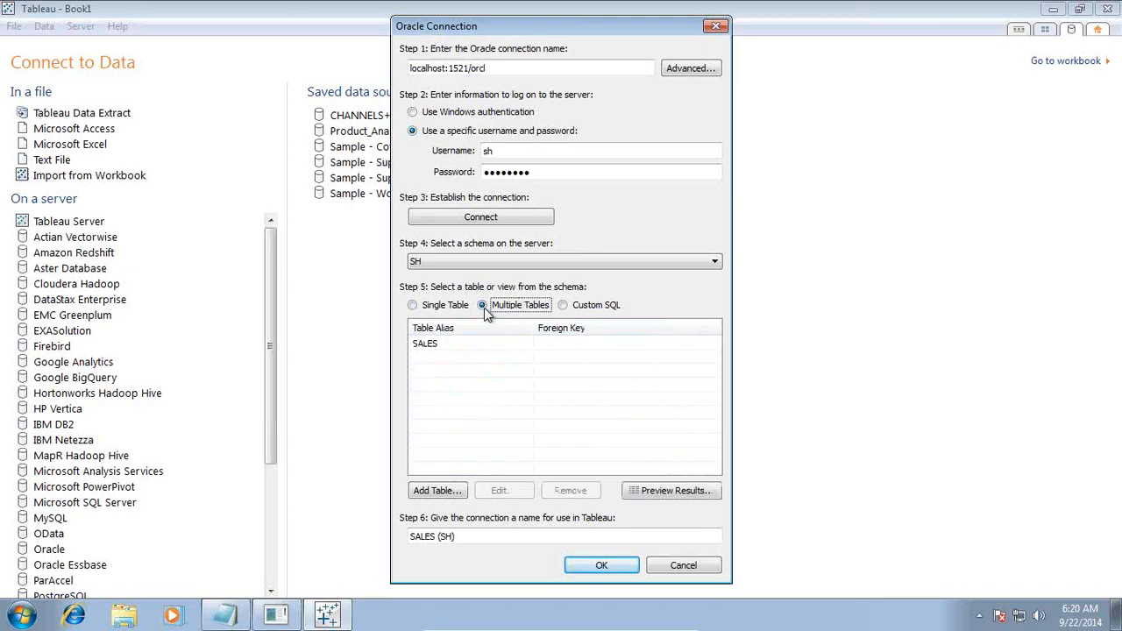
pyautogui.click(437, 491)
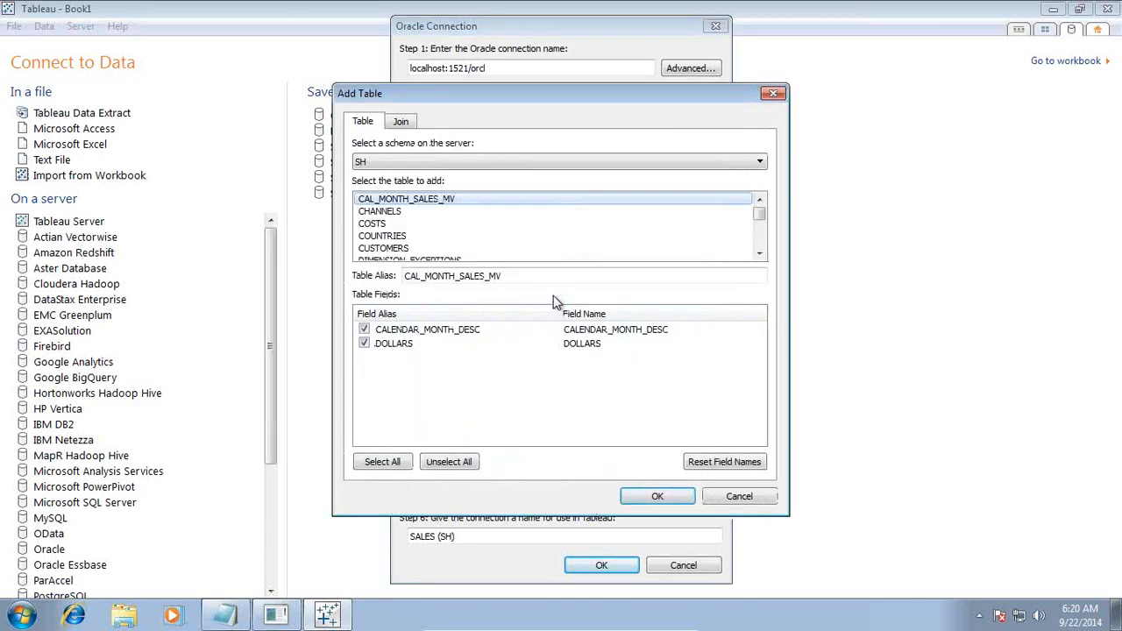
pyautogui.click(760, 253)
pyautogui.click(760, 254)
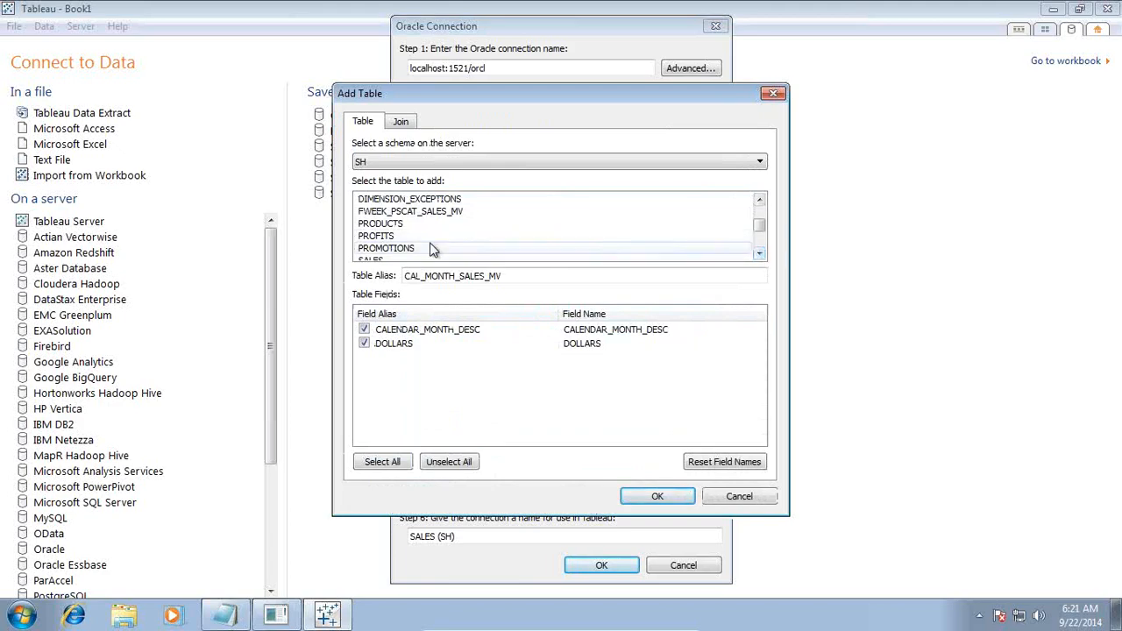
pyautogui.click(404, 249)
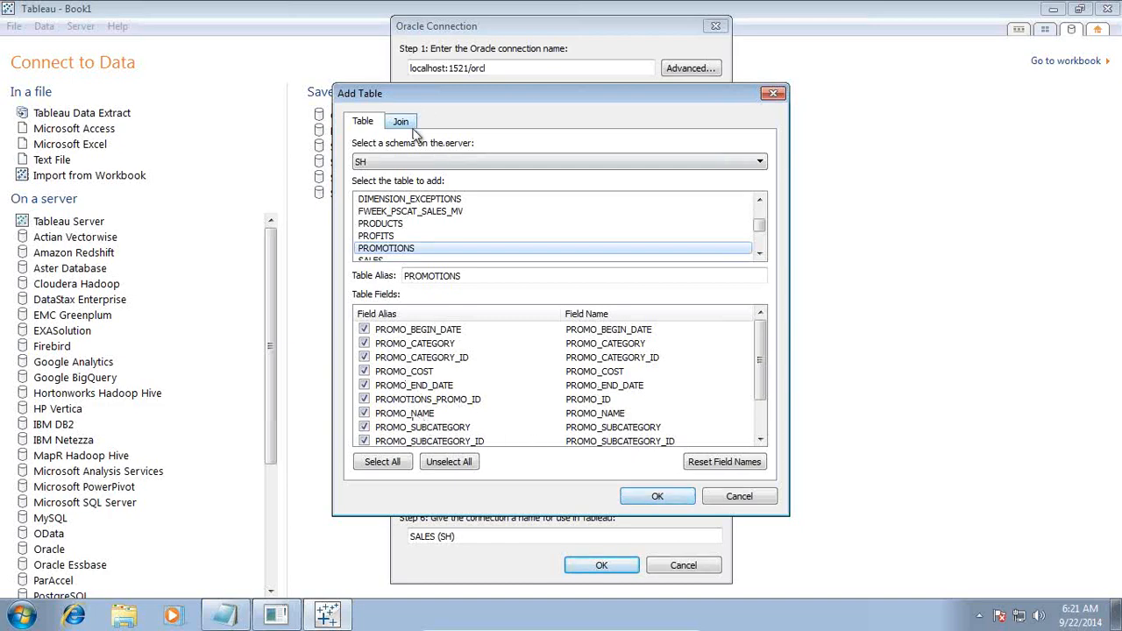
pyautogui.click(657, 495)
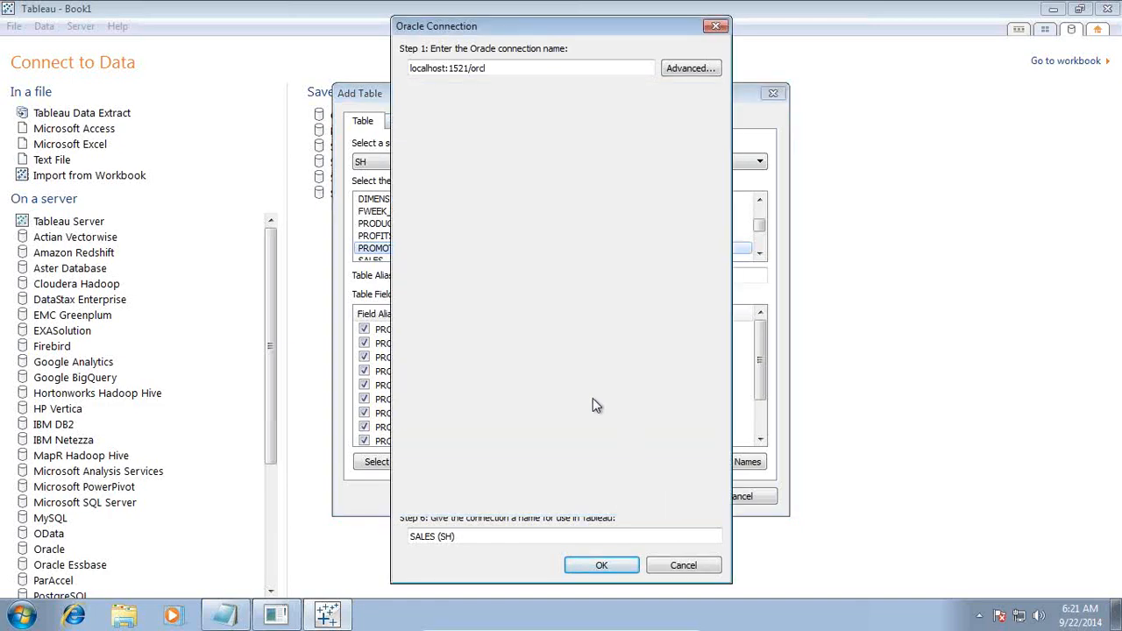
pyautogui.click(563, 305)
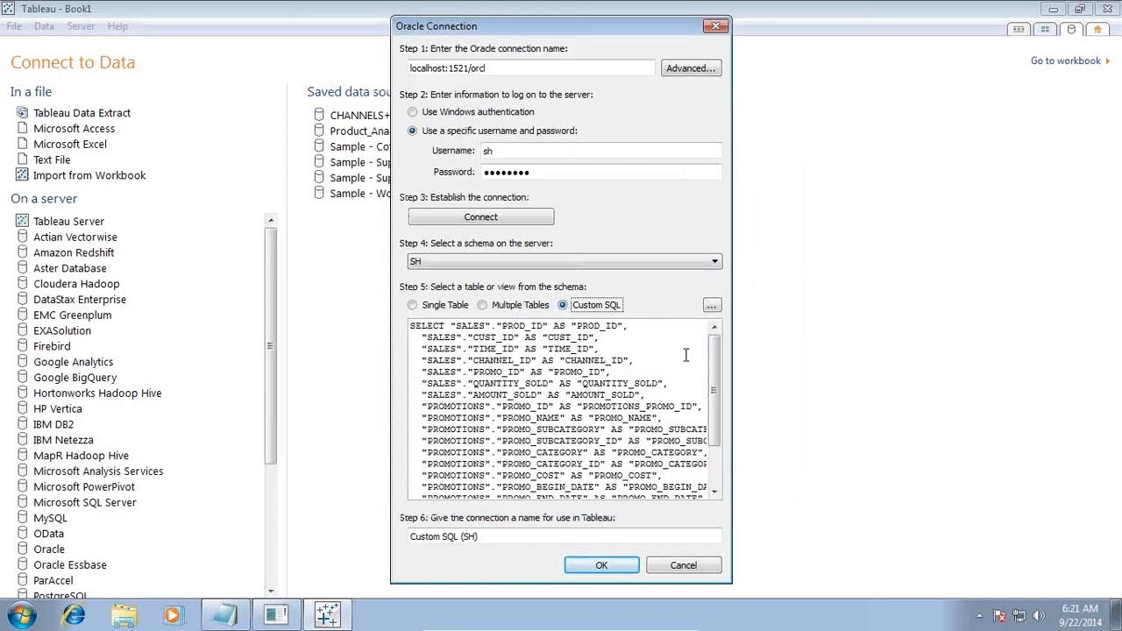
# Step: Open the custom SQL in the larger editor and start a new line at its end
pyautogui.scroll(-2, 715, 395)
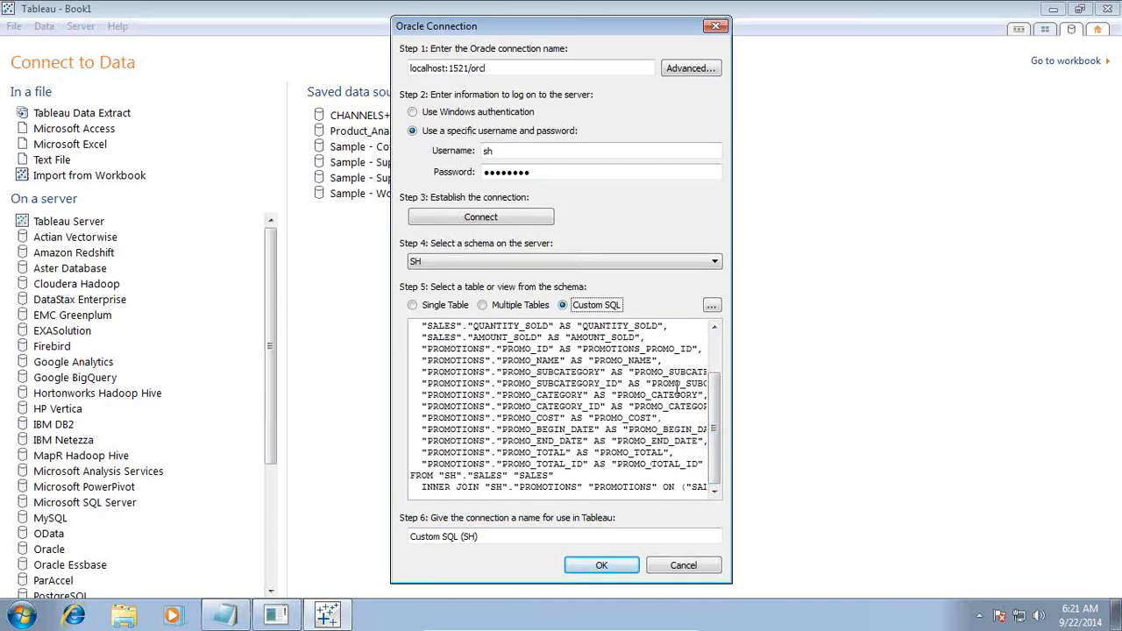
pyautogui.click(711, 308)
pyautogui.hotkey('ctrl', 'a')
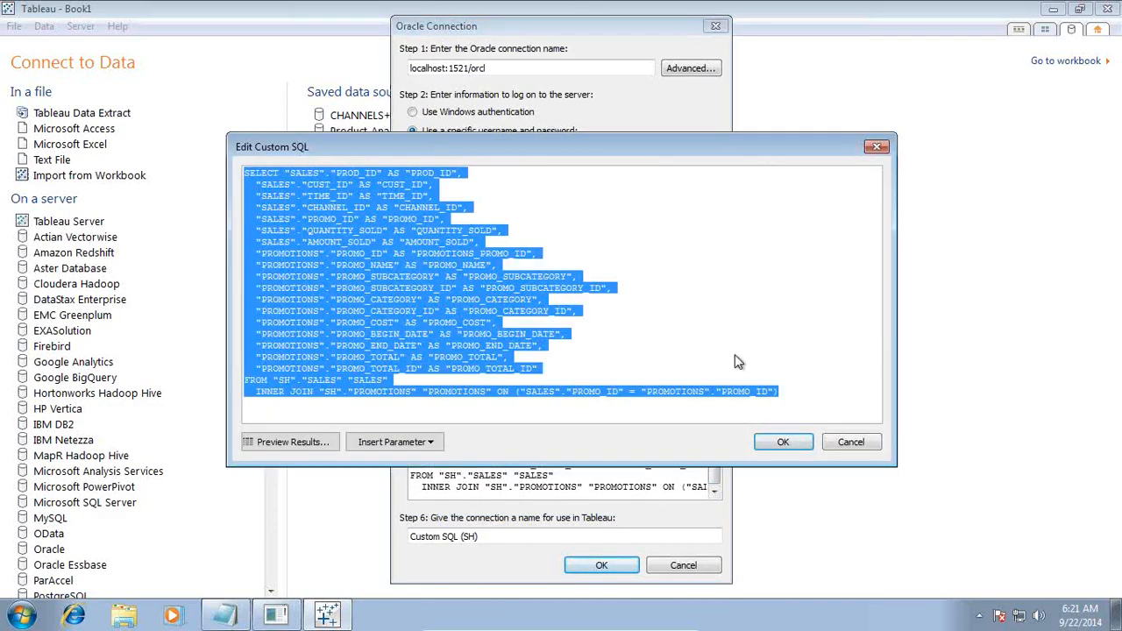
pyautogui.click(800, 393)
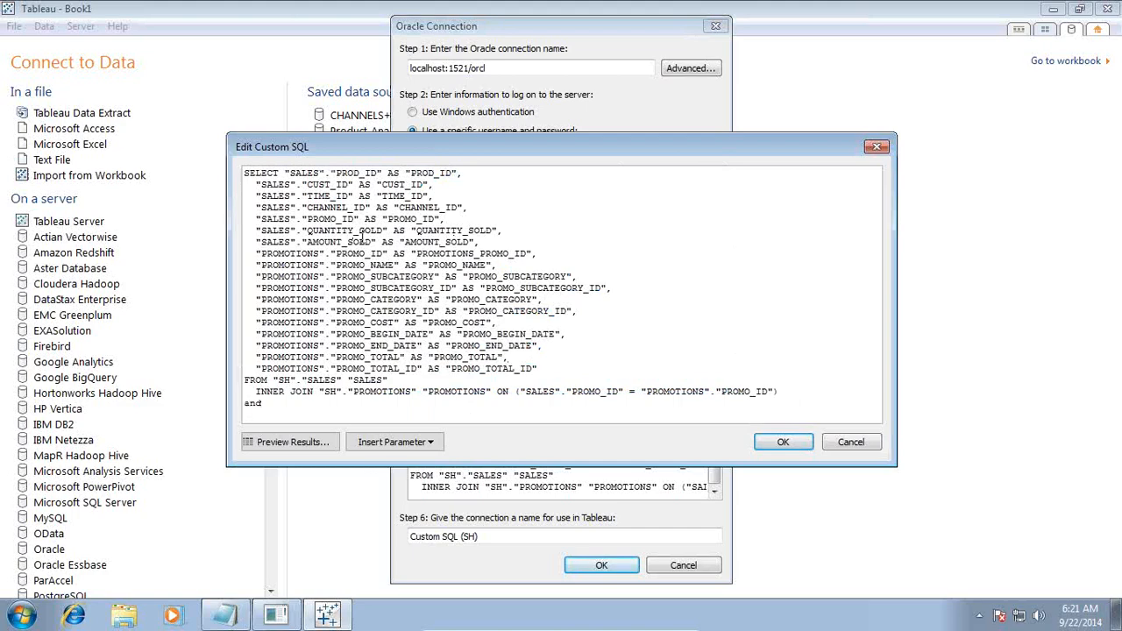
pyautogui.press('Return')
# Step: Append a "PROMOTIONS"."PROMO_BEGIN_DATE" between … and "PROMOTIONS"."PROMO_BEGIN_DATE" condition to the query
pyautogui.moveTo(433, 334); pyautogui.dragTo(256, 336)
pyautogui.hotkey('ctrl', 'c')
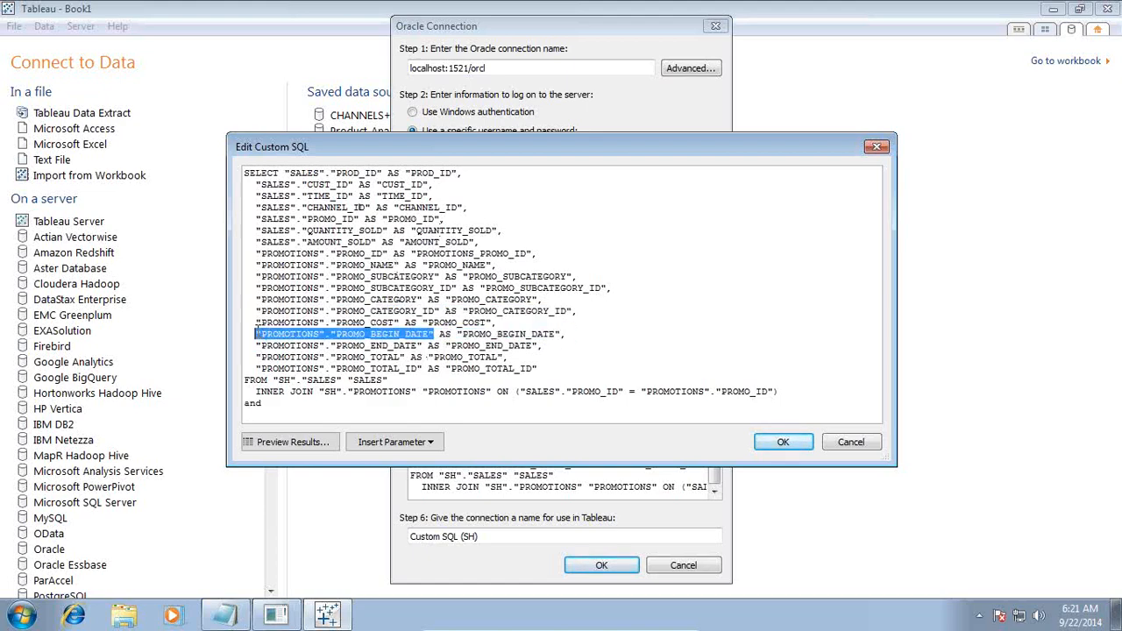
pyautogui.click(306, 411)
pyautogui.hotkey('ctrl', 'v')
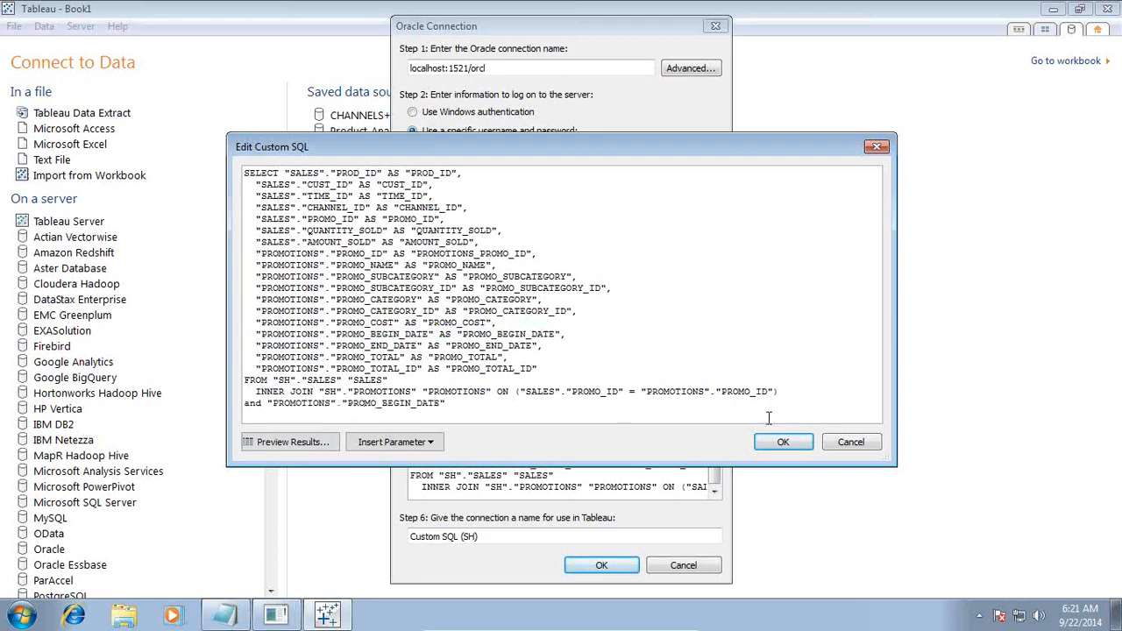
pyautogui.write('between')
pyautogui.press('Return')
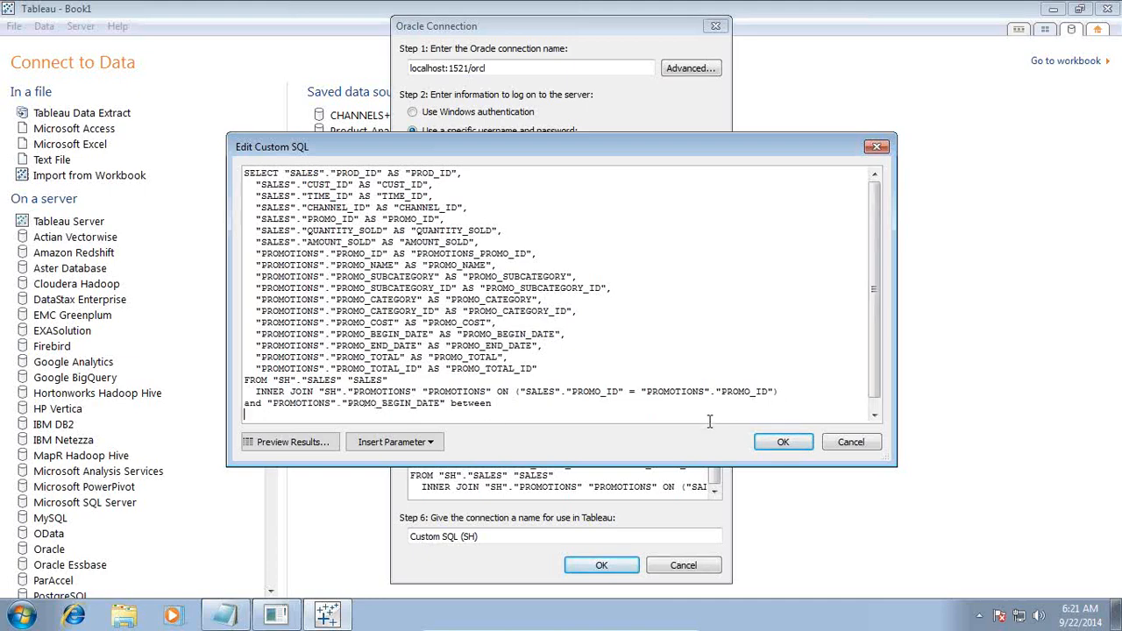
pyautogui.write('and')
pyautogui.press('Return')
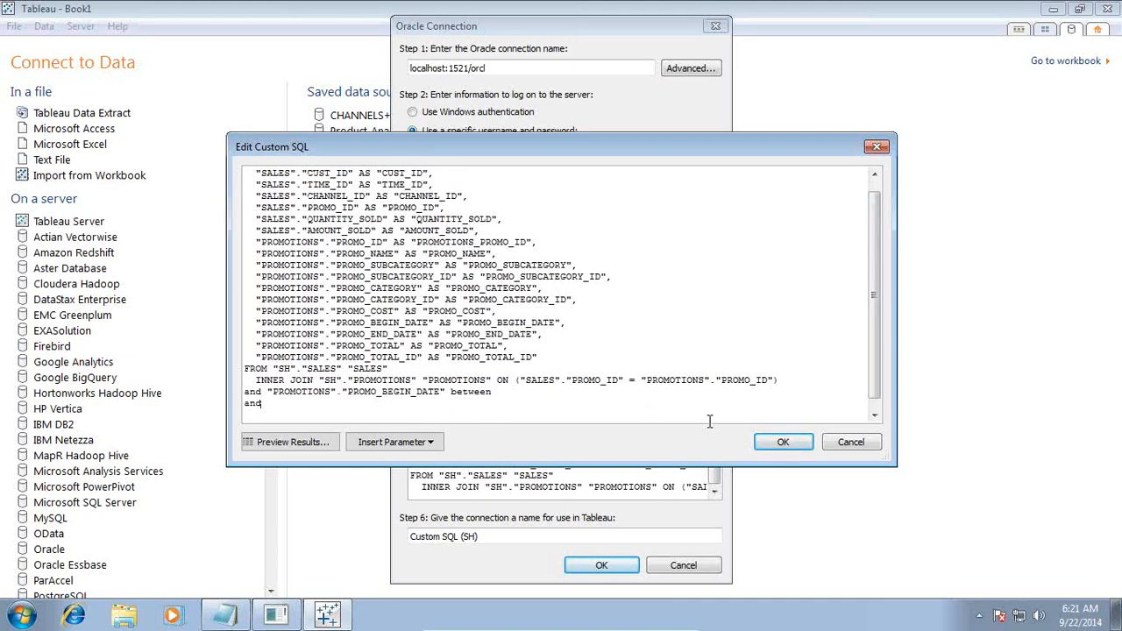
pyautogui.hotkey('ctrl', 'v')
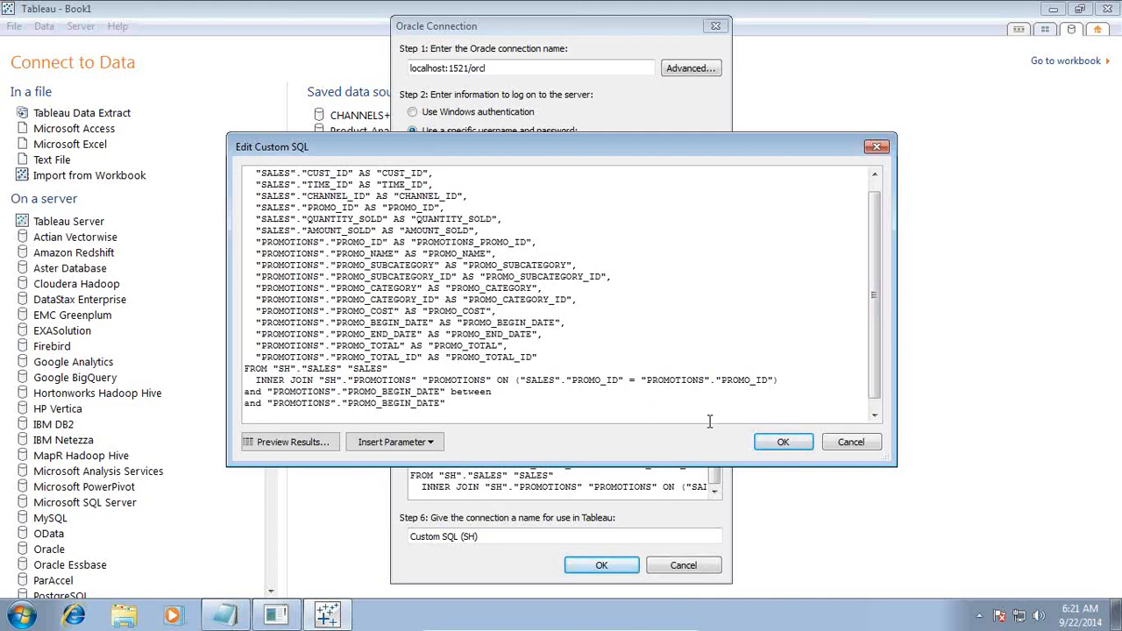
pyautogui.click(225, 614)
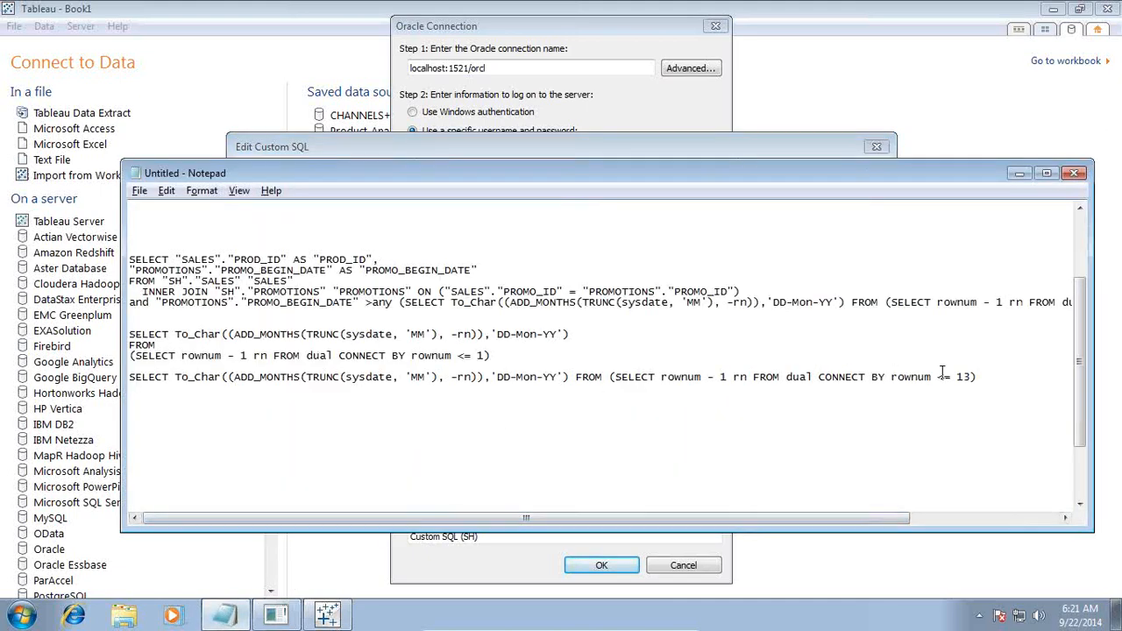
# Step: Replace the second PROMO_BEGIN_DATE bound with the 13-month date subquery copied from the notes
pyautogui.moveTo(986, 382); pyautogui.dragTo(111, 362)
pyautogui.hotkey('ctrl', 'c')
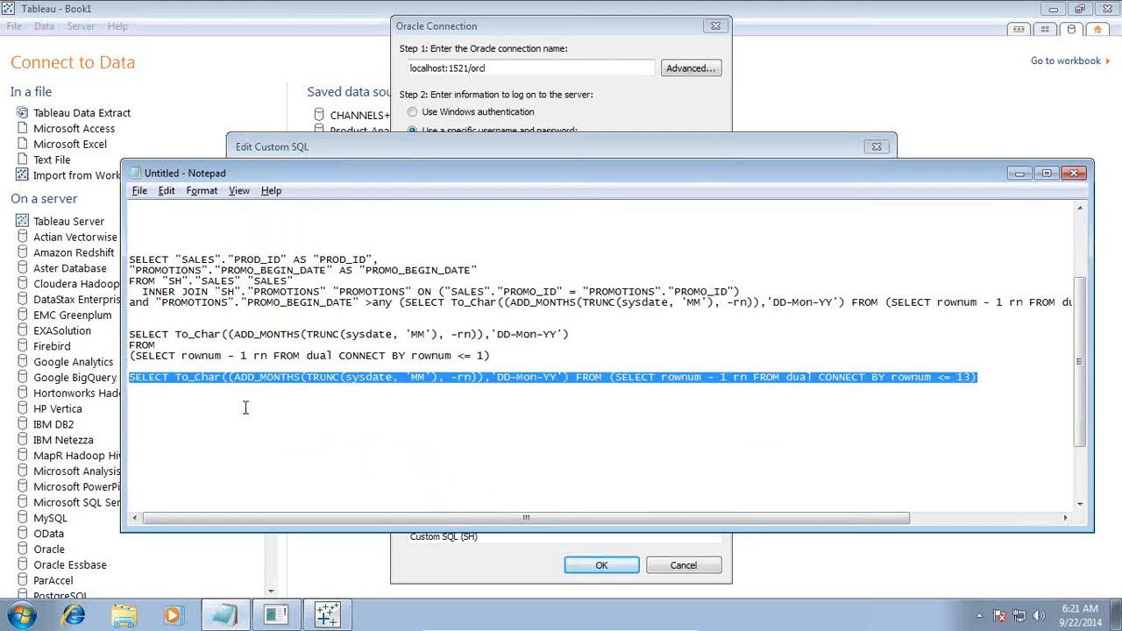
pyautogui.hotkey('alt', 'Tab')
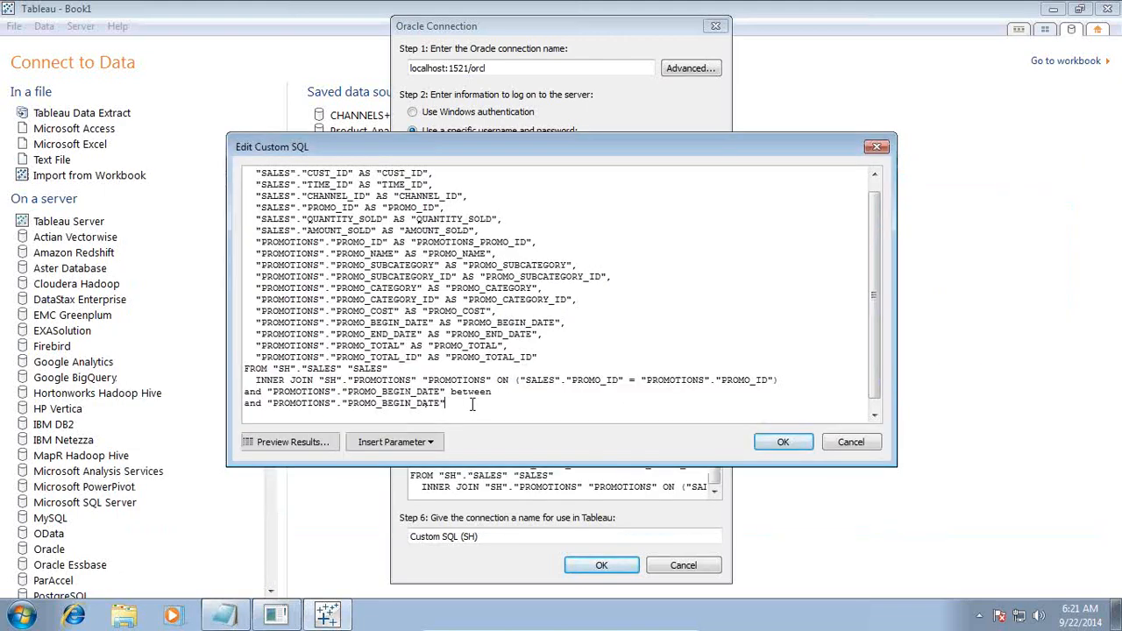
pyautogui.moveTo(471, 404); pyautogui.dragTo(277, 405)
pyautogui.hotkey('ctrl', 'v')
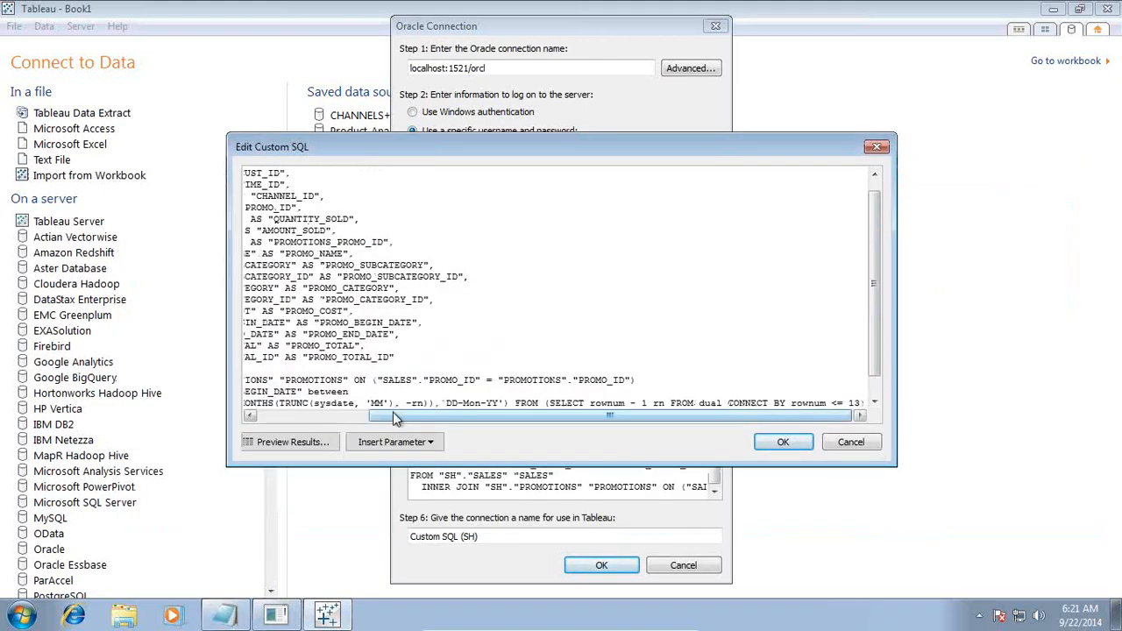
pyautogui.hotkey('alt', 'Tab')
pyautogui.click(451, 383)
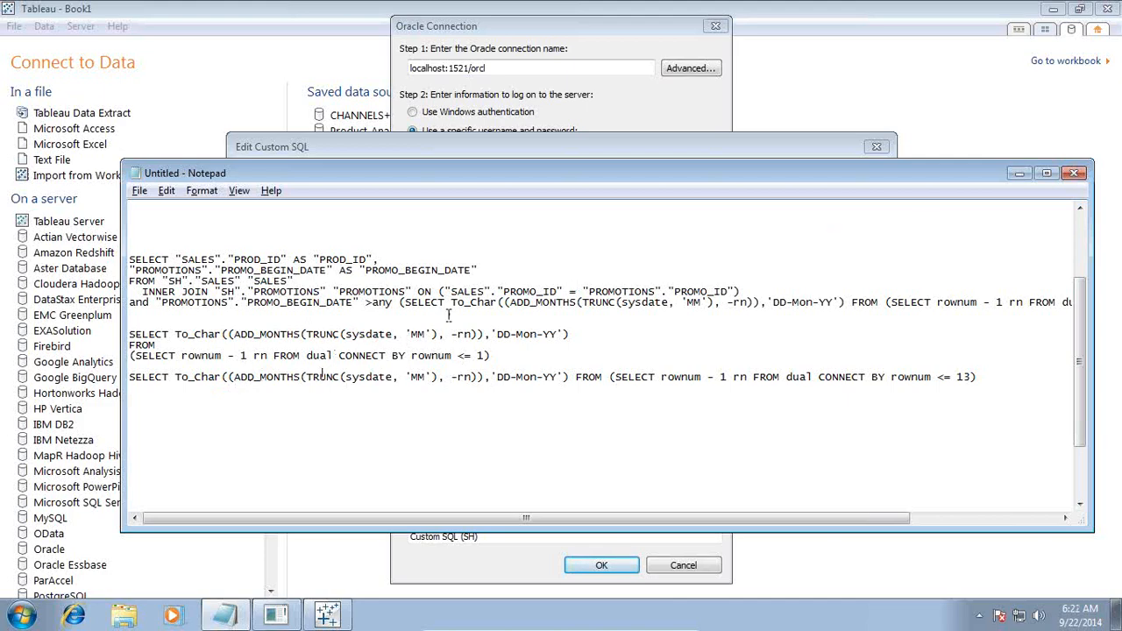
pyautogui.moveTo(498, 173); pyautogui.dragTo(536, 282)
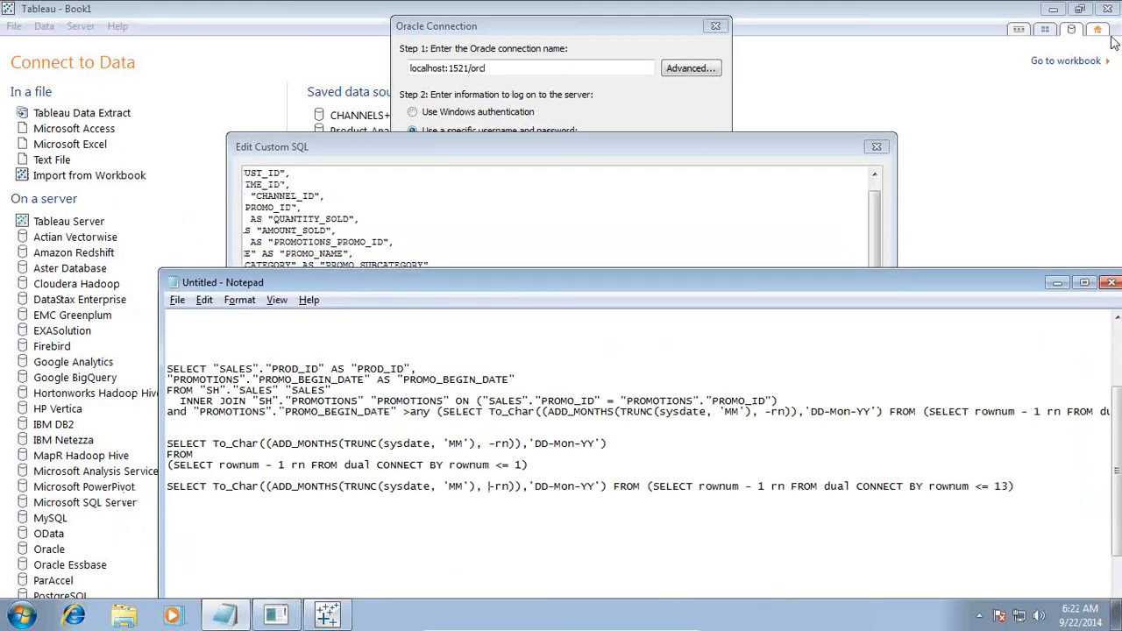
pyautogui.click(884, 194)
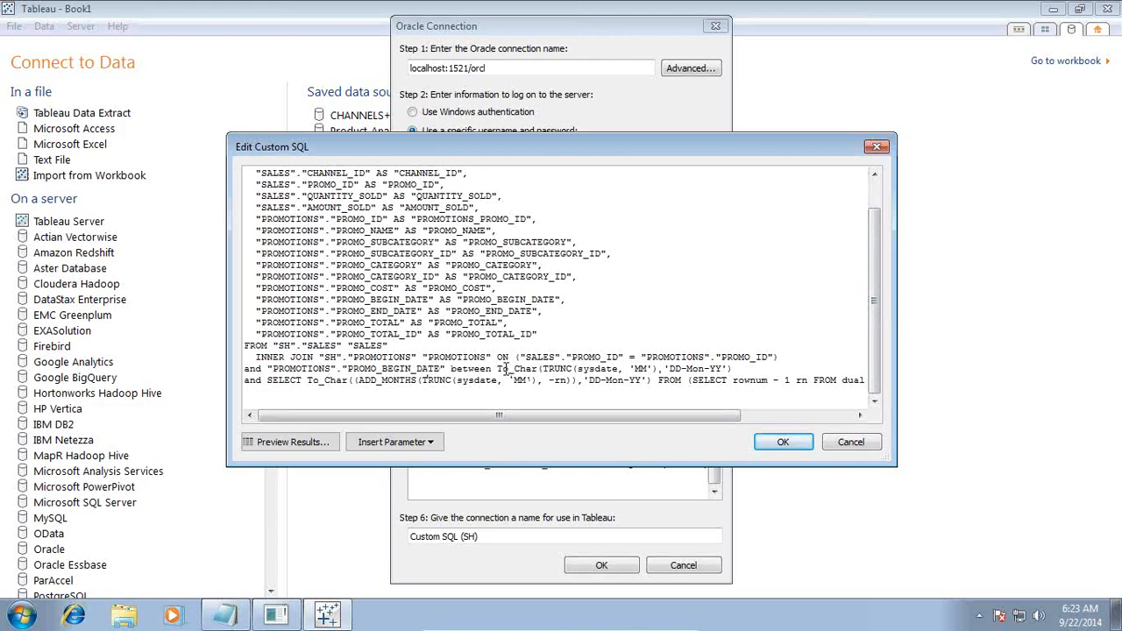
# Step: Wrap the month subquery in parentheses and replace the between … and bounds with 'in'
pyautogui.moveTo(504, 369); pyautogui.dragTo(725, 369)
pyautogui.click(703, 386)
pyautogui.moveTo(452, 369); pyautogui.dragTo(268, 380)
pyautogui.click(267, 381)
pyautogui.write('(')
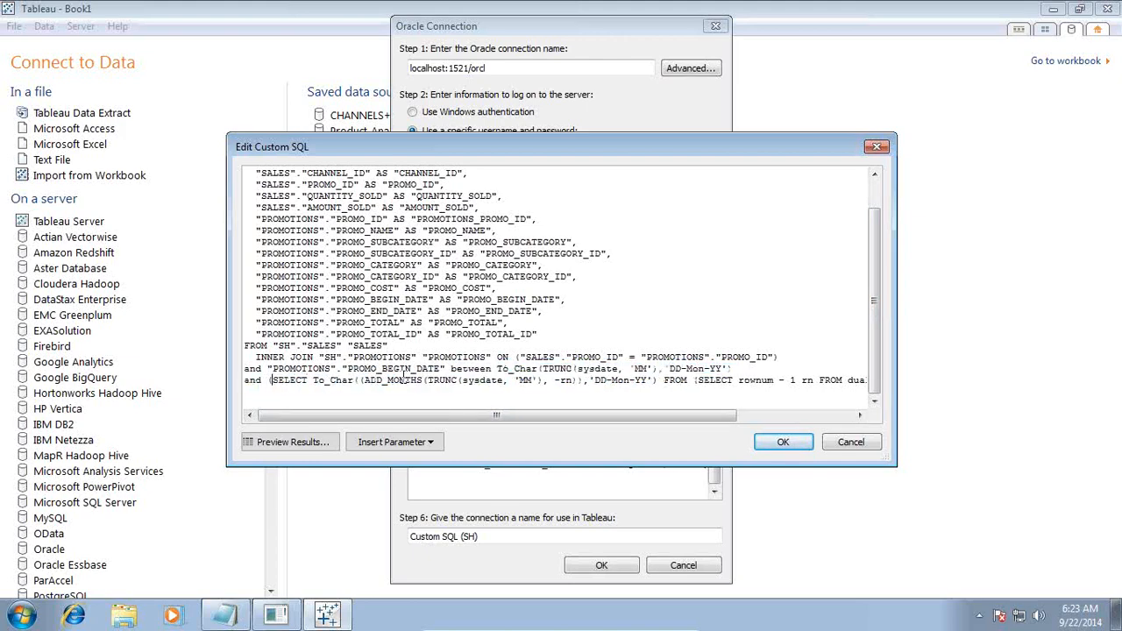
pyautogui.press('End')
pyautogui.write(')')
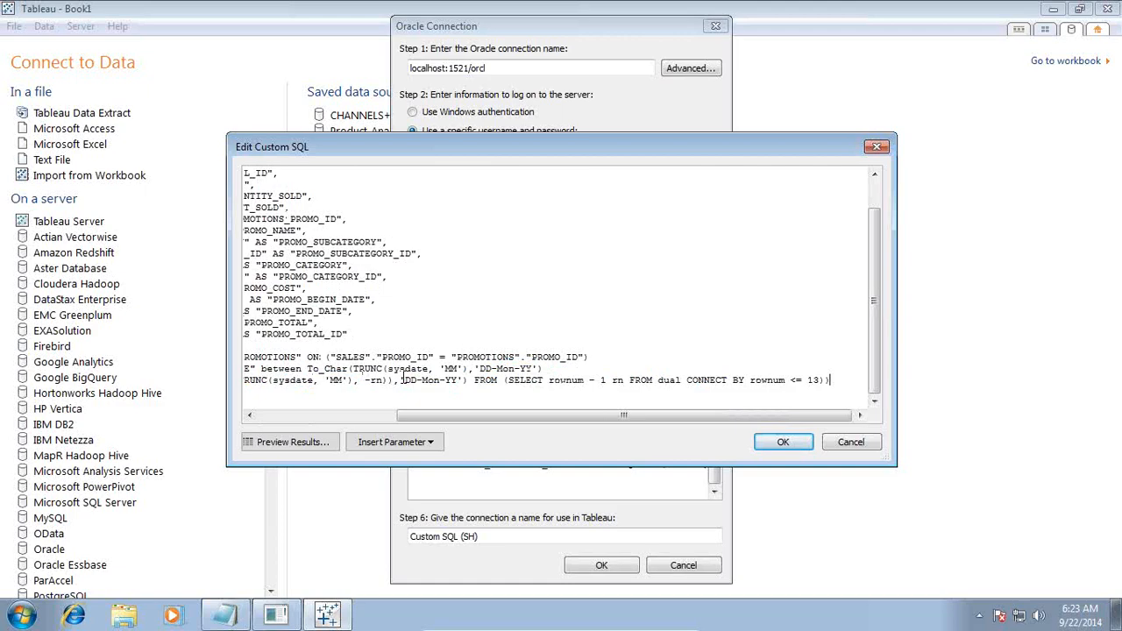
pyautogui.press('Home')
pyautogui.hotkey('shift', 'Right')
pyautogui.hotkey('shift', 'Right')
pyautogui.hotkey('shift', 'Right')
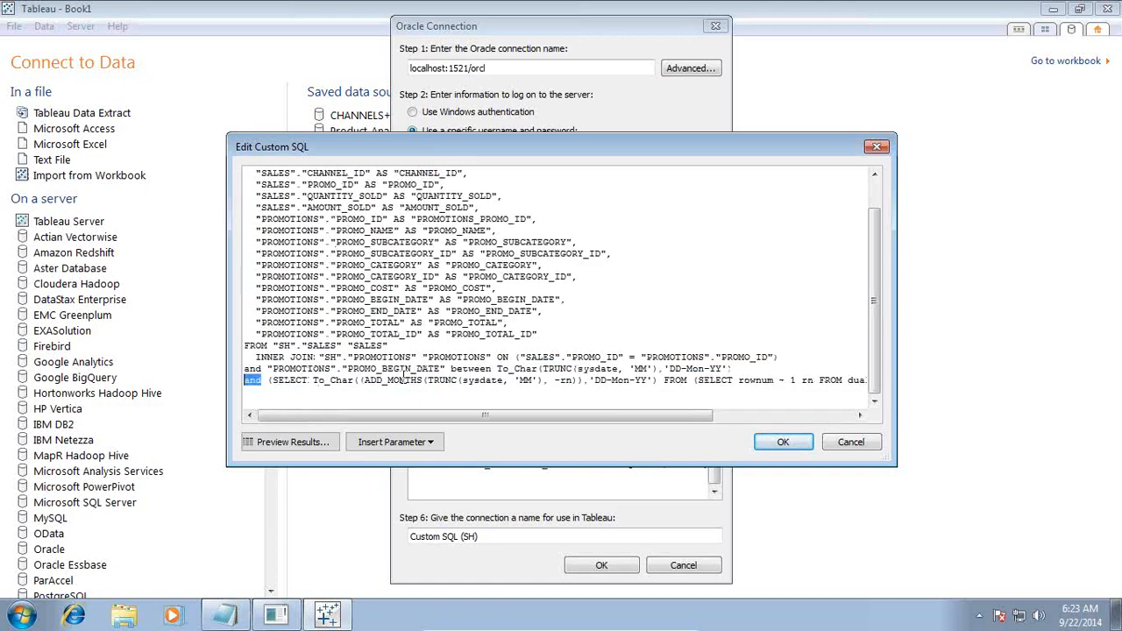
pyautogui.hotkey('shift', 'Left')
pyautogui.hotkey('shift', 'Left')
pyautogui.hotkey('shift', 'Left')
pyautogui.hotkey('shift', 'Left')
pyautogui.hotkey('shift', 'Left')
pyautogui.hotkey('shift', 'Left')
pyautogui.hotkey('shift', 'Left')
pyautogui.hotkey('shift', 'Left')
pyautogui.hotkey('shift', 'Left')
pyautogui.hotkey('shift', 'Left')
pyautogui.hotkey('shift', 'Left')
pyautogui.hotkey('shift', 'Left')
pyautogui.hotkey('shift', 'Left')
pyautogui.hotkey('shift', 'Left')
pyautogui.hotkey('shift', 'Left')
pyautogui.hotkey('shift', 'Left')
pyautogui.hotkey('shift', 'Left')
pyautogui.hotkey('shift', 'Left')
pyautogui.hotkey('shift', 'Left')
pyautogui.hotkey('shift', 'Left')
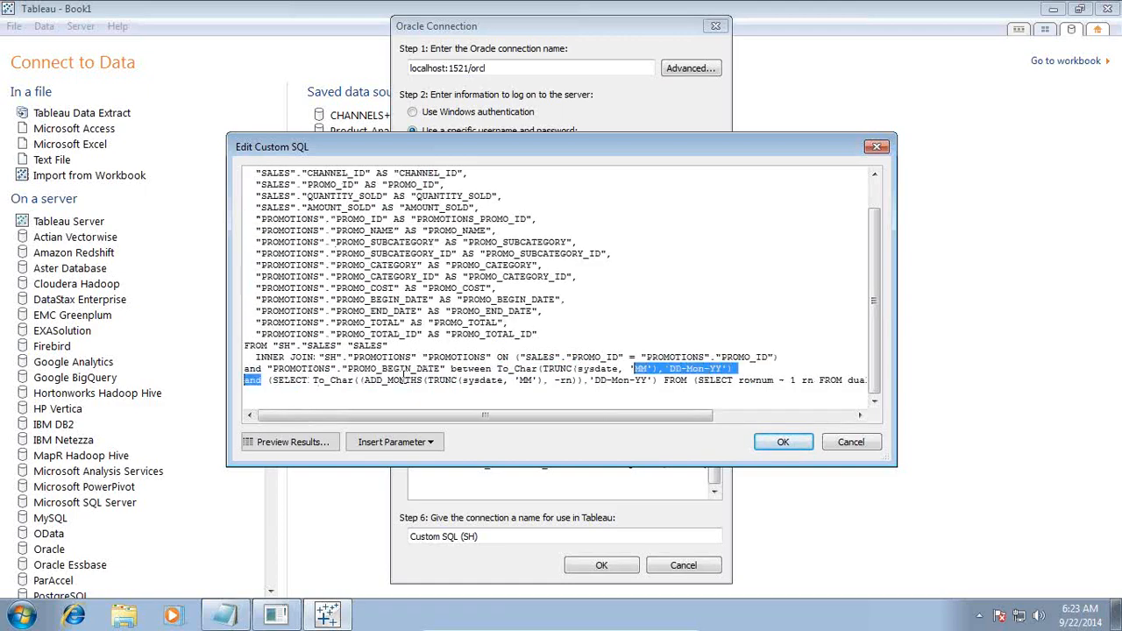
pyautogui.hotkey('shift', 'Left')
pyautogui.hotkey('shift', 'Left')
pyautogui.hotkey('shift', 'Left')
pyautogui.hotkey('shift', 'Left')
pyautogui.hotkey('shift', 'Left')
pyautogui.hotkey('shift', 'Left')
pyautogui.hotkey('shift', 'Left')
pyautogui.hotkey('shift', 'Left')
pyautogui.hotkey('shift', 'Left')
pyautogui.hotkey('shift', 'Left')
pyautogui.hotkey('shift', 'Left')
pyautogui.hotkey('shift', 'Left')
pyautogui.hotkey('shift', 'Left')
pyautogui.hotkey('shift', 'Left')
pyautogui.hotkey('shift', 'Left')
pyautogui.hotkey('shift', 'Left')
pyautogui.hotkey('shift', 'Left')
pyautogui.hotkey('shift', 'Left')
pyautogui.hotkey('shift', 'Left')
pyautogui.hotkey('shift', 'Left')
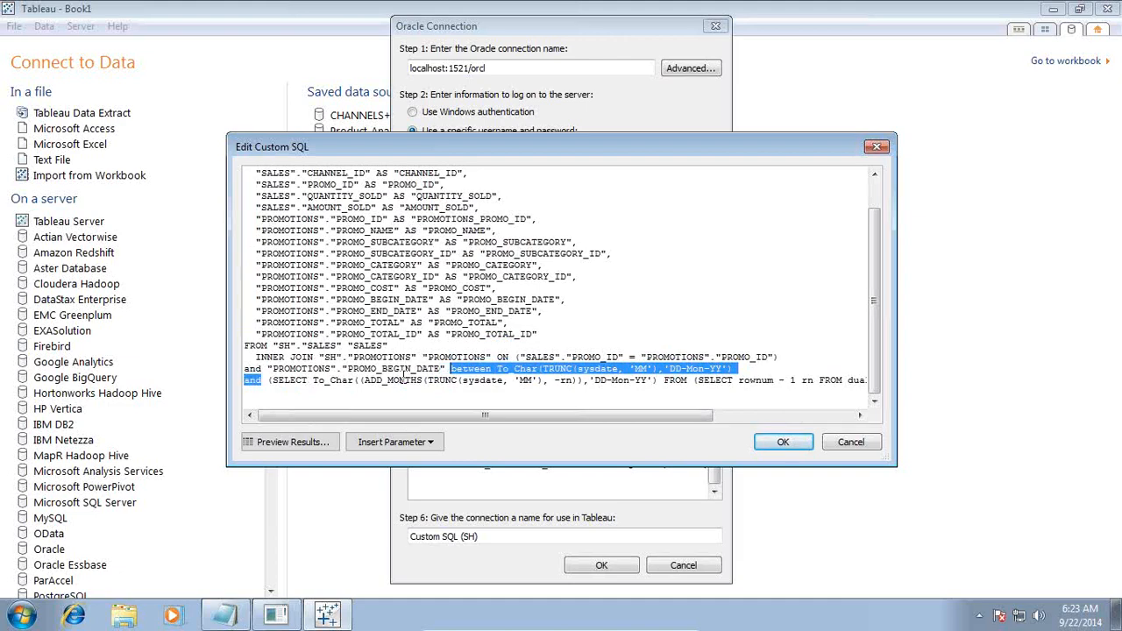
pyautogui.write('in (SELECT')
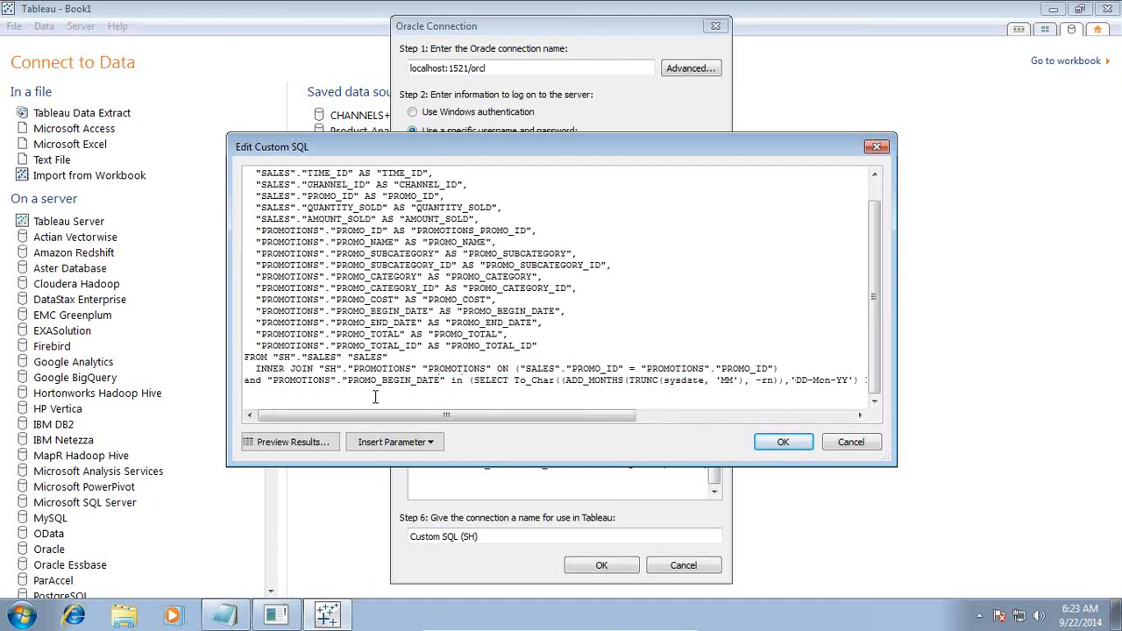
# Step: Accept the edited custom SQL and the Oracle connection settings
pyautogui.moveTo(533, 415); pyautogui.dragTo(789, 416)
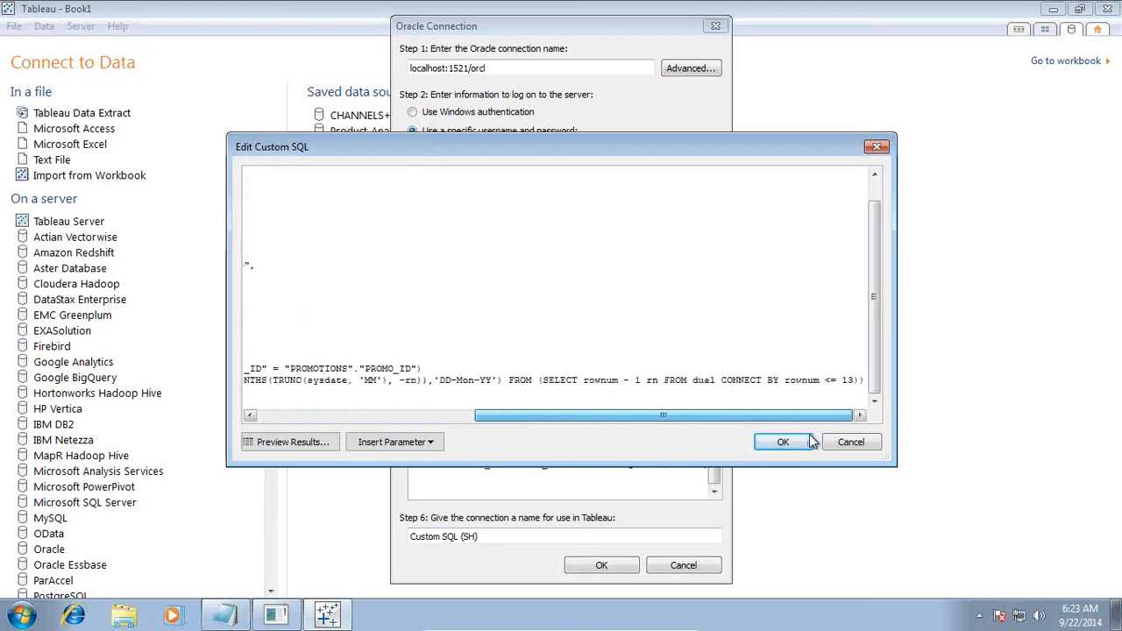
pyautogui.click(783, 442)
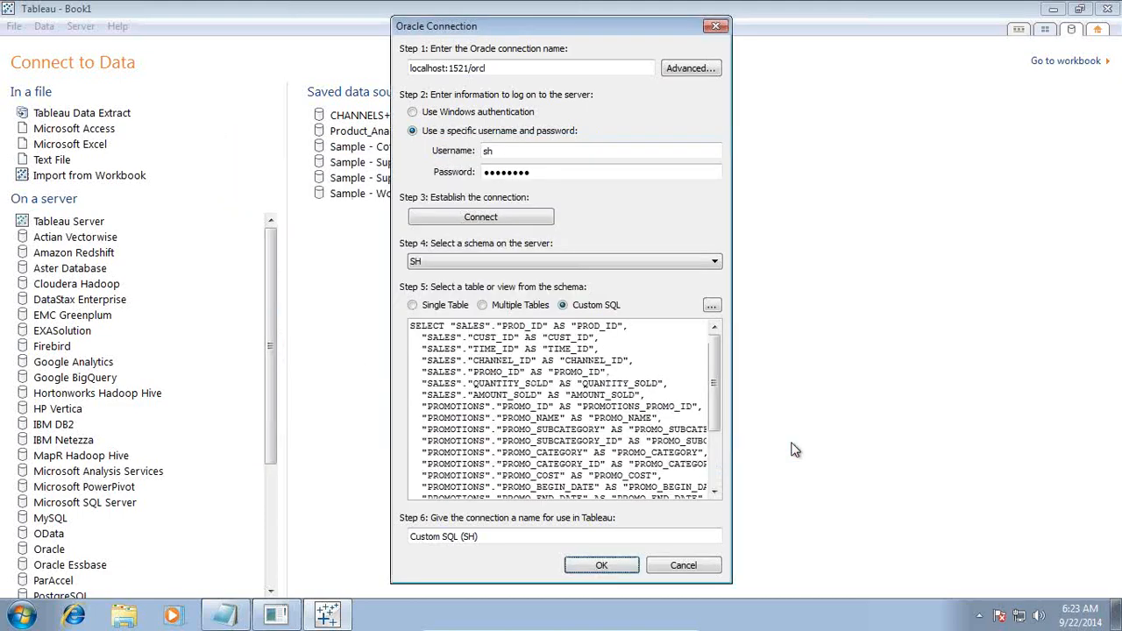
pyautogui.click(584, 566)
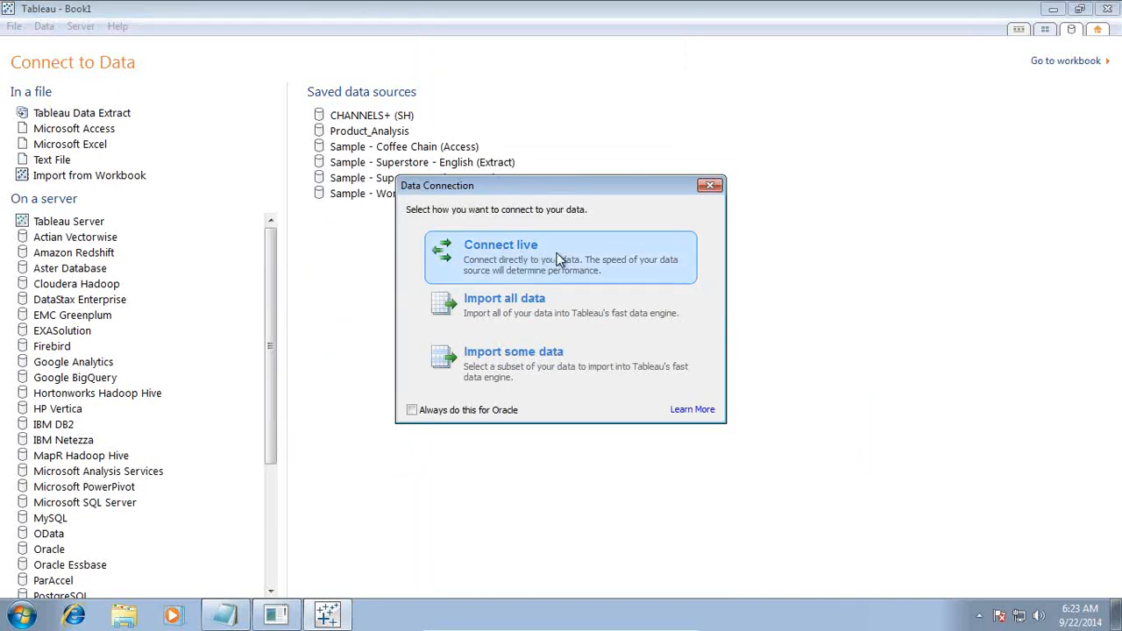
# Step: Connect live, then put PROMO_CATEGORY and YEAR(PROMO_BEGIN_DATE) on Columns, SUM(AMOUNT_SOLD) on Rows
pyautogui.click(515, 261)
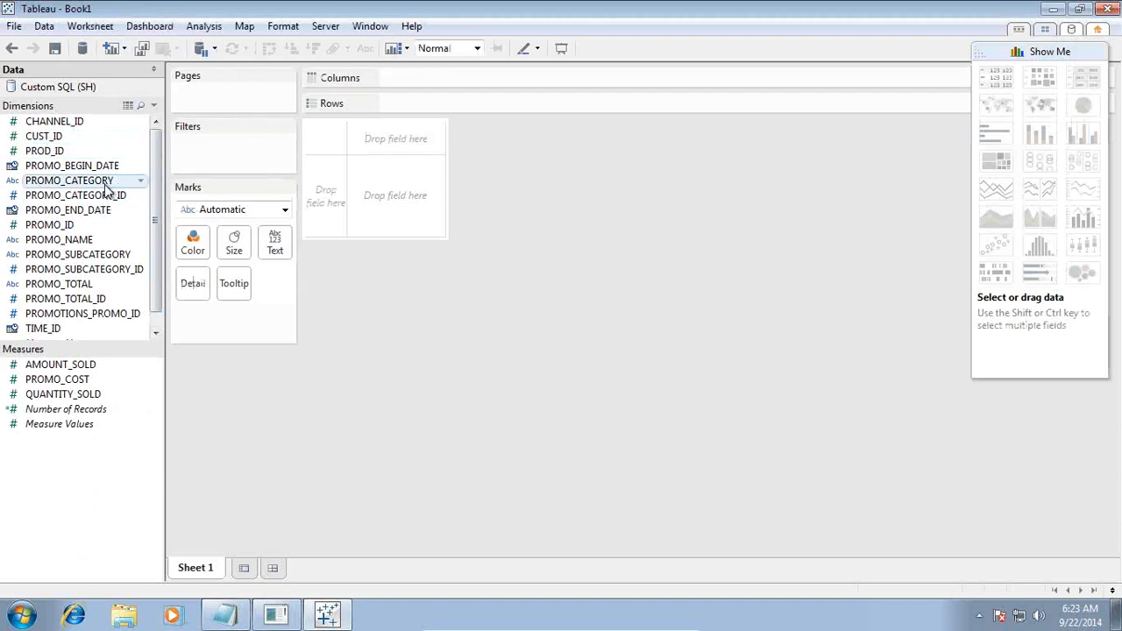
pyautogui.moveTo(120, 185); pyautogui.dragTo(505, 92)
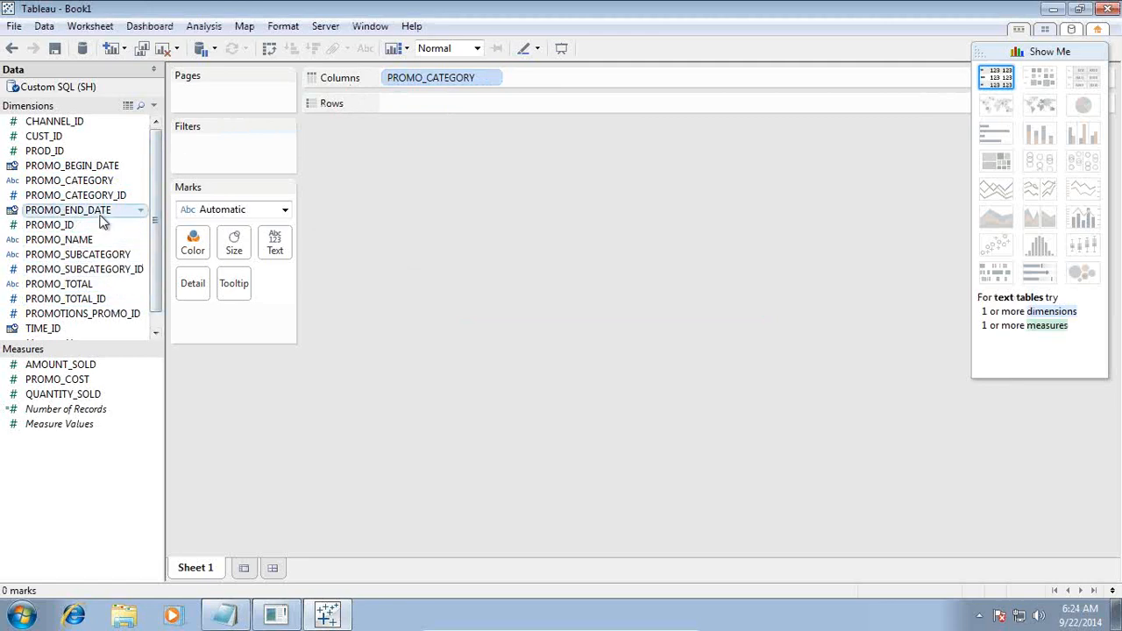
pyautogui.moveTo(97, 166); pyautogui.dragTo(469, 119)
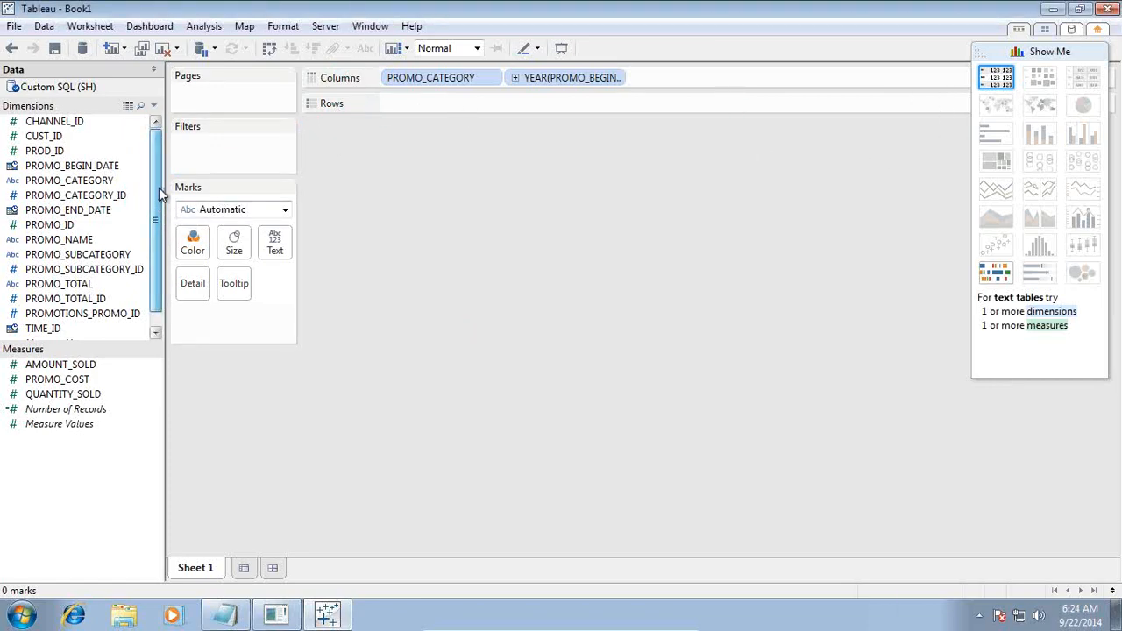
pyautogui.scroll(-1, 151, 228)
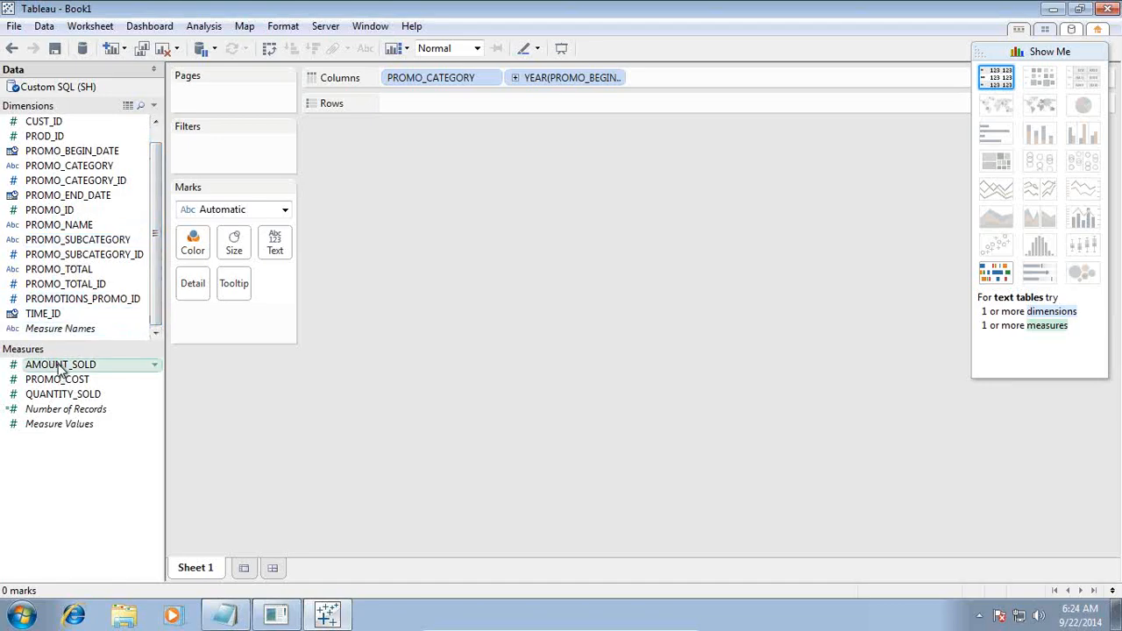
pyautogui.moveTo(57, 368); pyautogui.dragTo(465, 104)
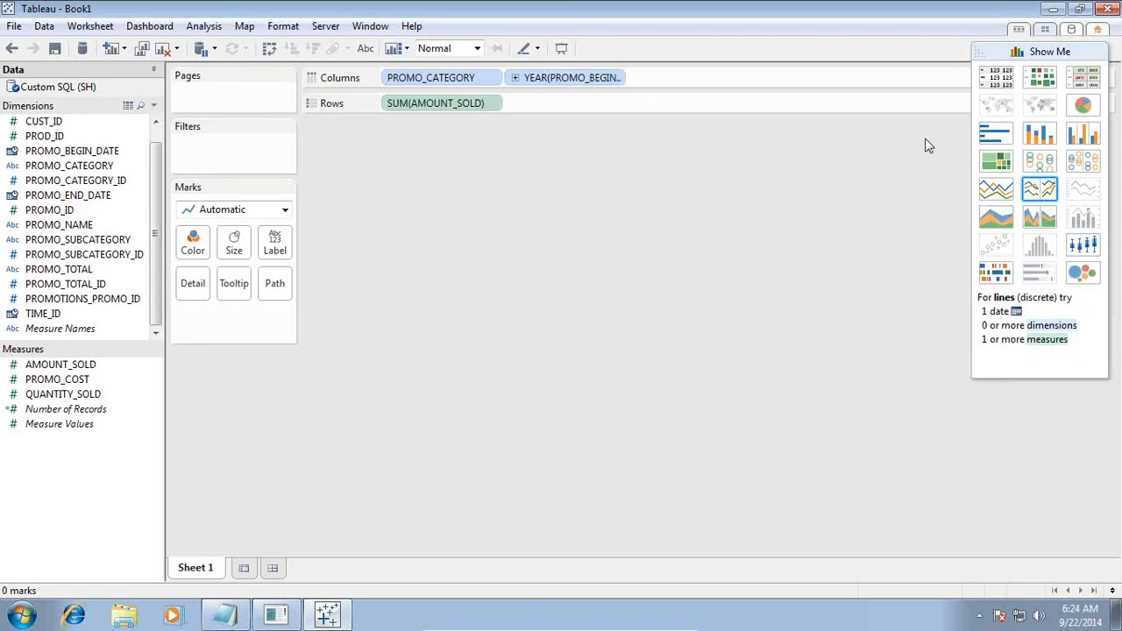
pyautogui.moveTo(596, 628)
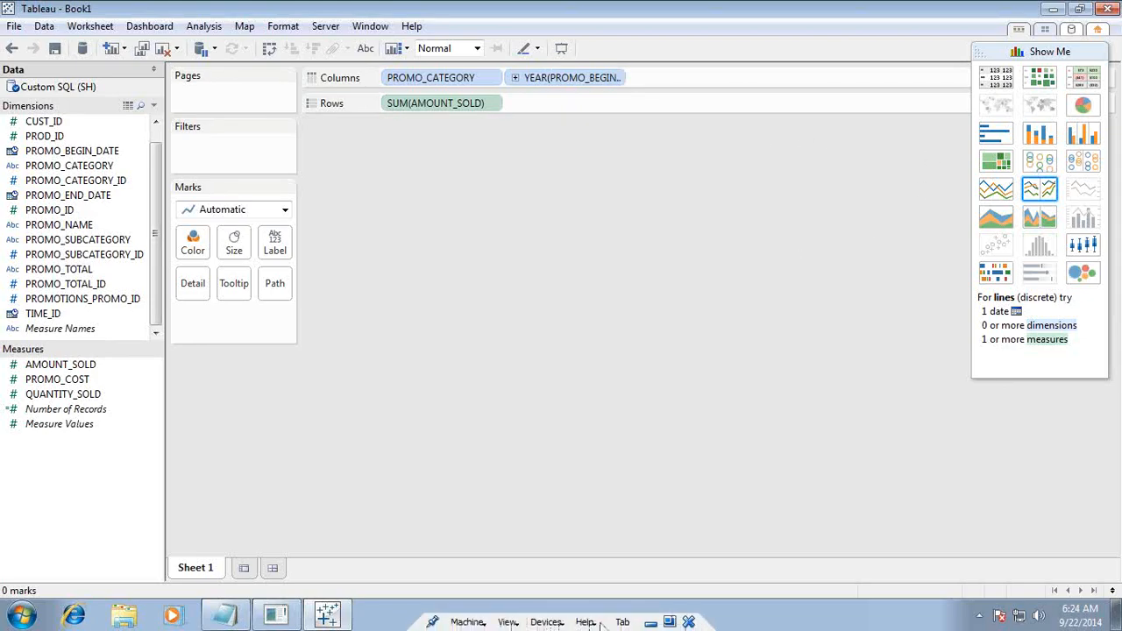